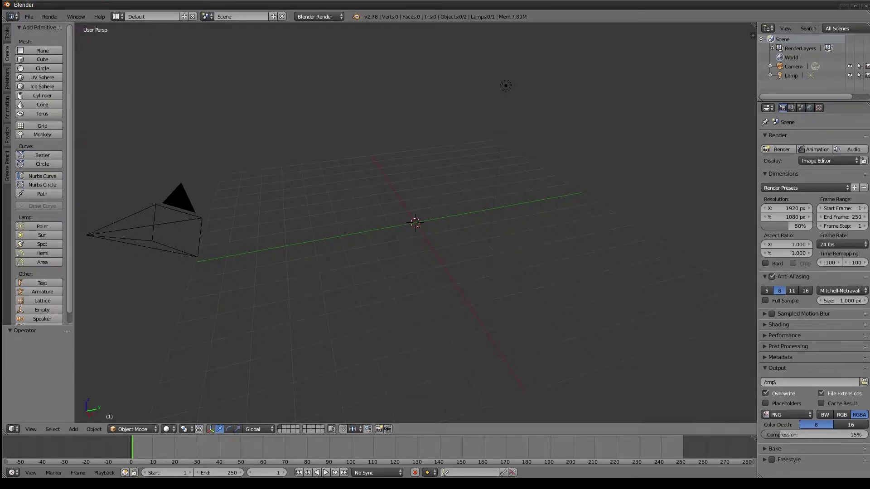
# - Delete the Lamp so only the camera remains in the scene
pyautogui.moveTo(444, 245); pyautogui.dragTo(454, 256, button='middle')
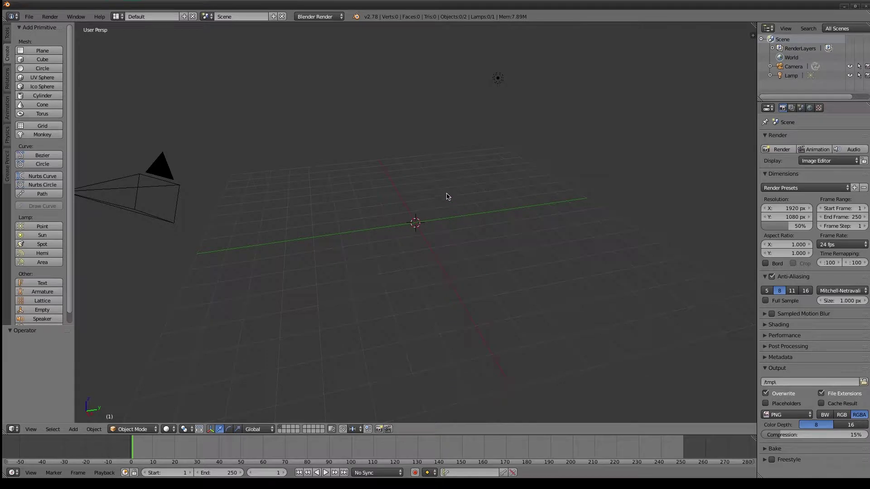
pyautogui.moveTo(456, 202); pyautogui.dragTo(474, 210, button='middle')
pyautogui.click(791, 75)
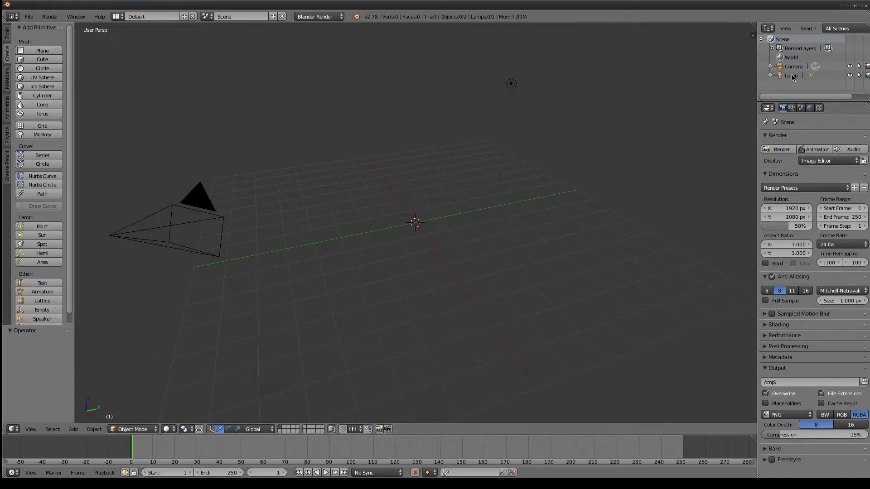
pyautogui.press('x')
pyautogui.click(508, 96)
# - Add a cylinder at the scene centre with 8 vertices
pyautogui.moveTo(505, 122); pyautogui.dragTo(456, 217, button='middle')
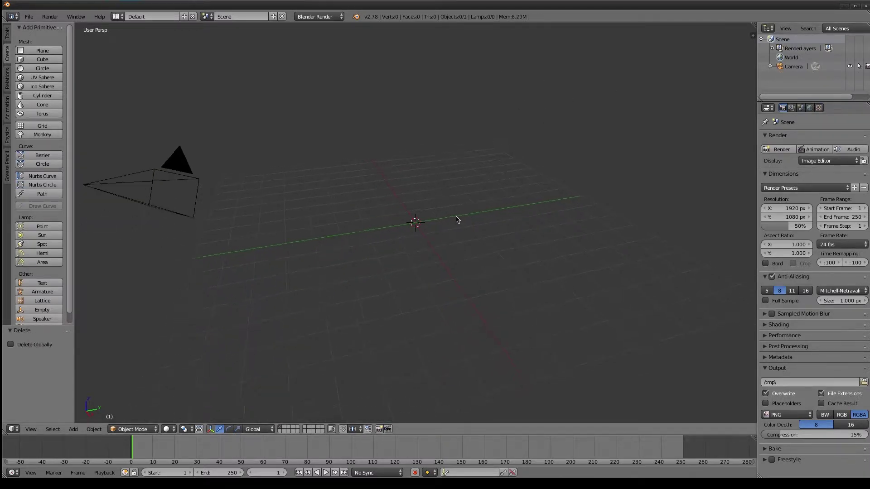
pyautogui.click(42, 96)
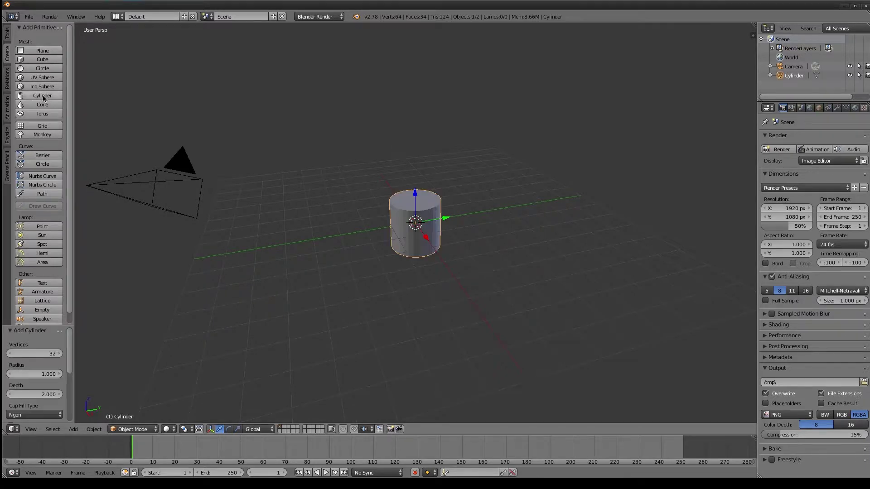
pyautogui.click(50, 353)
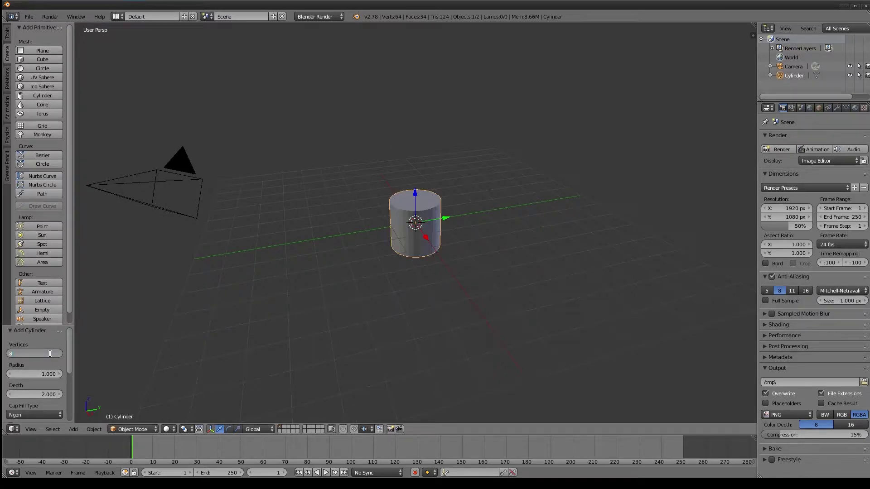
pyautogui.press('Return')
pyautogui.scroll(4, 462, 246)
# - Rescale the cylinder to 0.761 and raise it along Z
pyautogui.press('s')
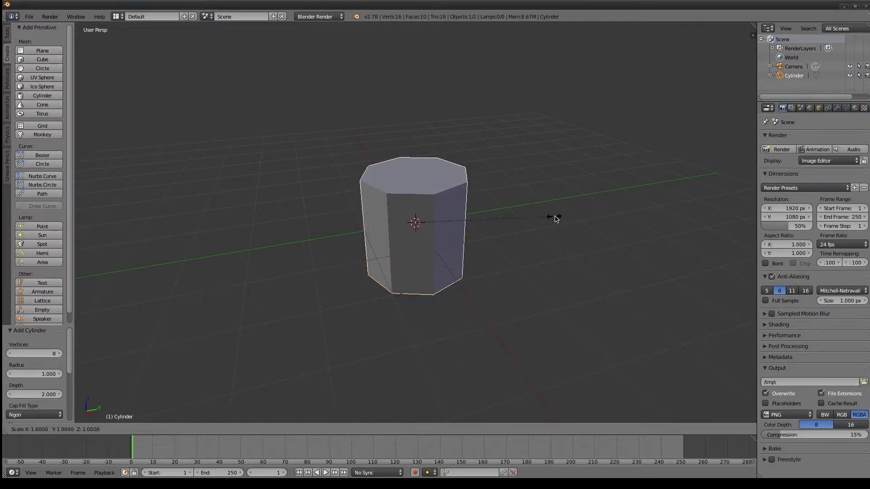
pyautogui.click(431, 225)
pyautogui.scroll(3, 439, 229)
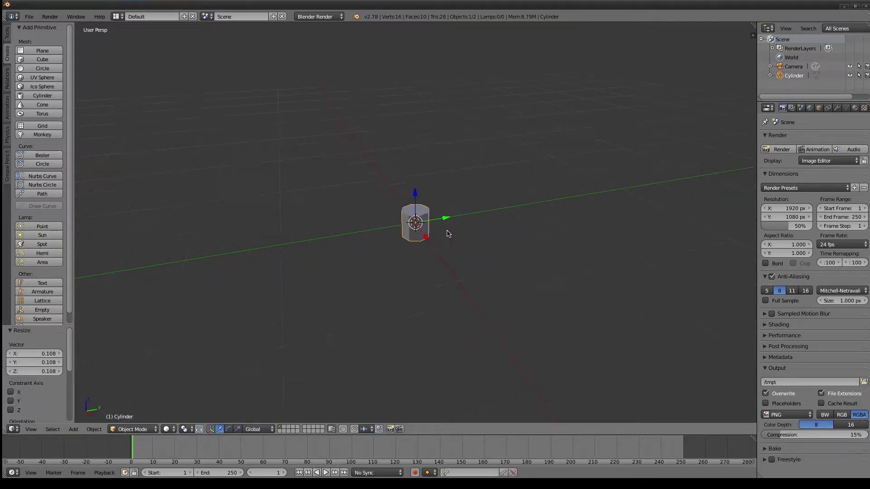
pyautogui.scroll(3, 498, 233)
pyautogui.press('s')
pyautogui.click(489, 232)
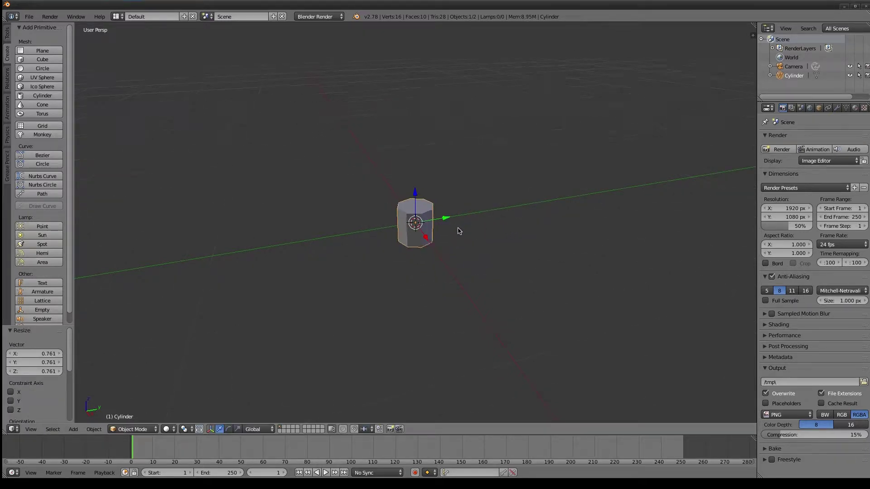
pyautogui.press('g')
pyautogui.press('z')
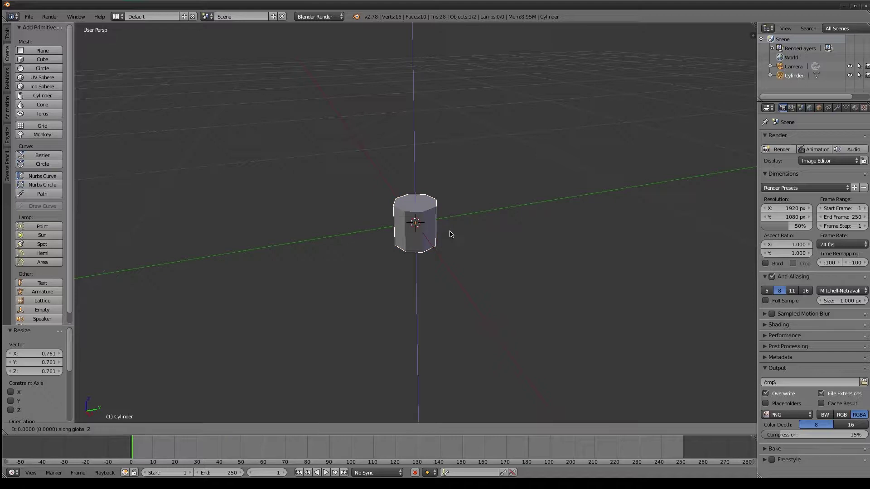
pyautogui.click(454, 212)
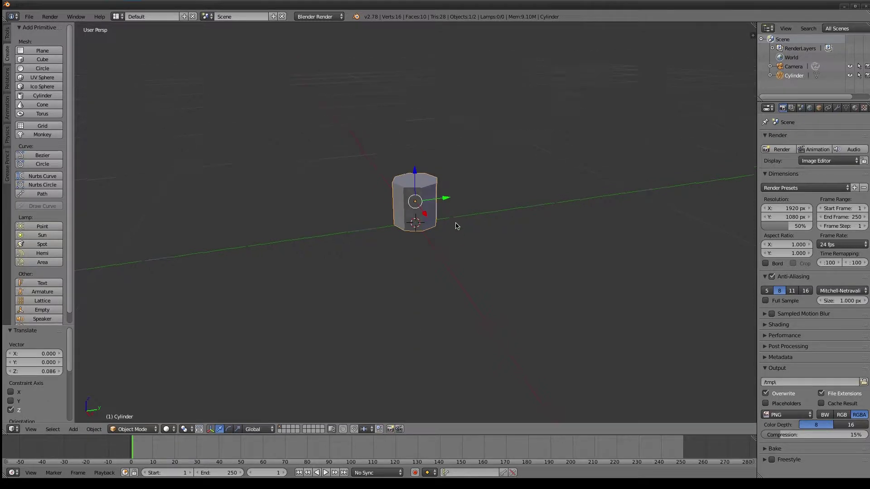
pyautogui.moveTo(466, 220)
pyautogui.mouseDown(button='middle')
pyautogui.moveTo(443, 198)
pyautogui.moveTo(462, 221)
pyautogui.moveTo(511, 201)
pyautogui.mouseUp(button='middle')
# - Lower the cylinder onto the ground, scale it to 0.815, and enter Edit Mode
pyautogui.press('g')
pyautogui.press('z')
pyautogui.click(444, 217)
pyautogui.press('s')
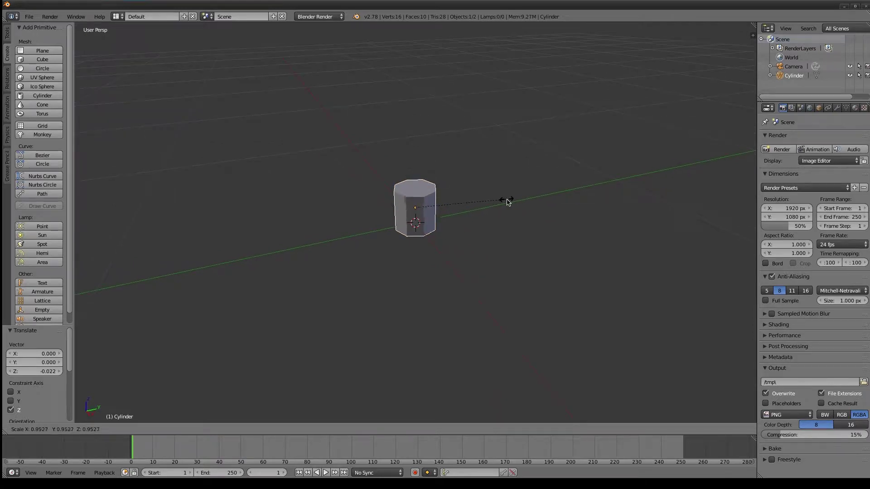
pyautogui.click(487, 206)
pyautogui.scroll(2, 463, 226)
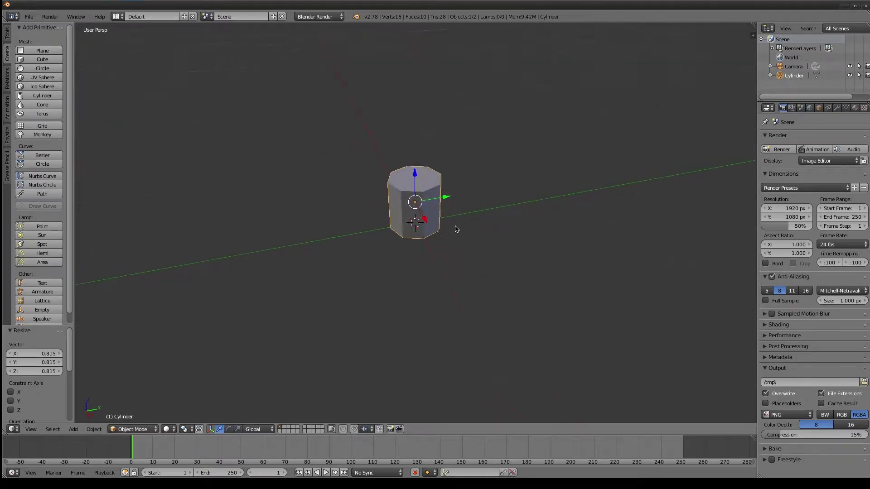
pyautogui.press('Tab')
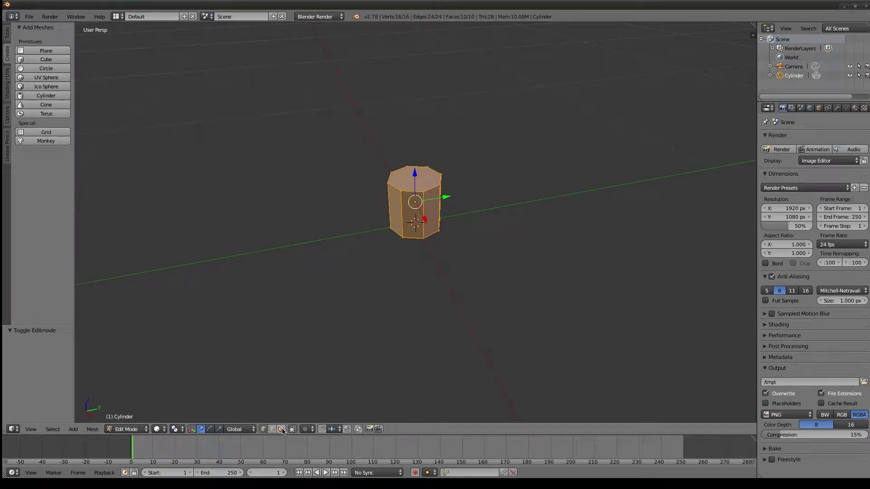
# - Extrude the cylinder's top face up one section and scale it to 0.827
pyautogui.press('a')
pyautogui.rightClick(415, 180)
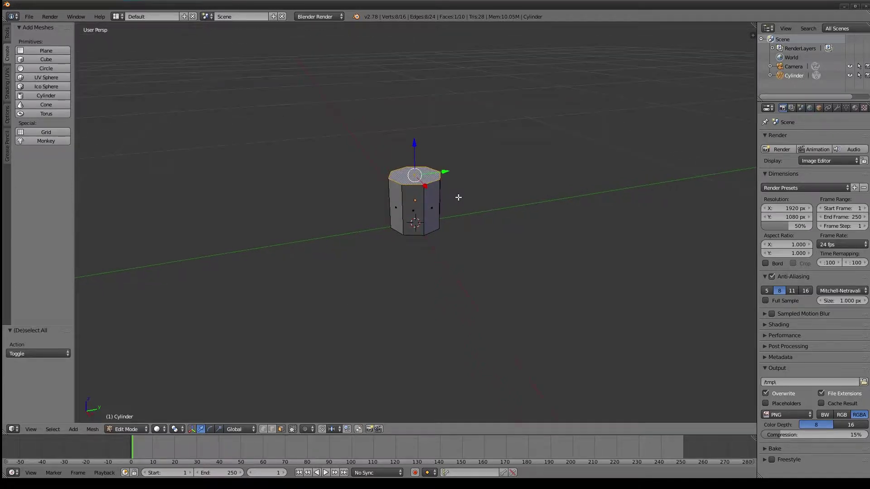
pyautogui.press('e')
pyautogui.click(461, 120)
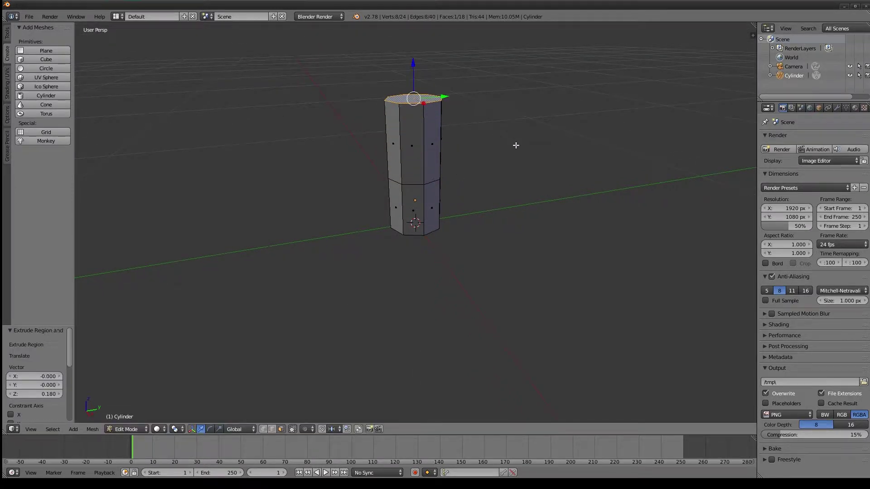
pyautogui.press('s')
pyautogui.click(496, 144)
pyautogui.press('s')
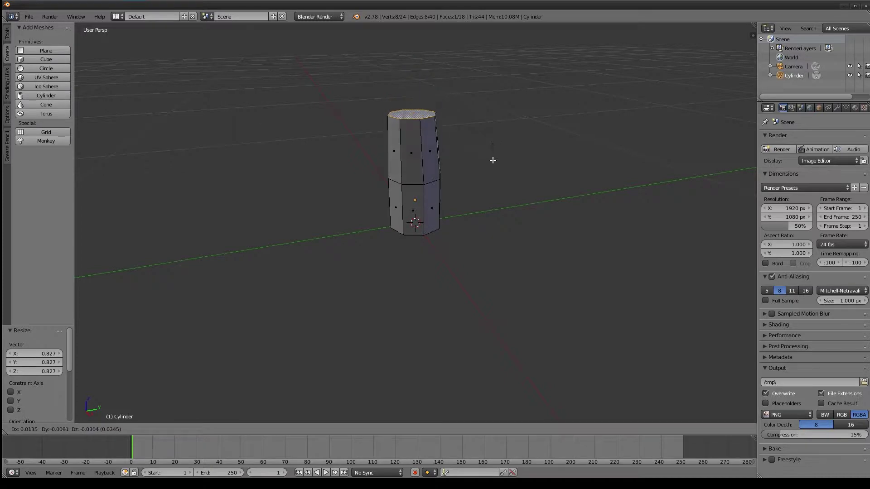
pyautogui.press('Escape')
pyautogui.moveTo(486, 152); pyautogui.dragTo(466, 147, button='middle')
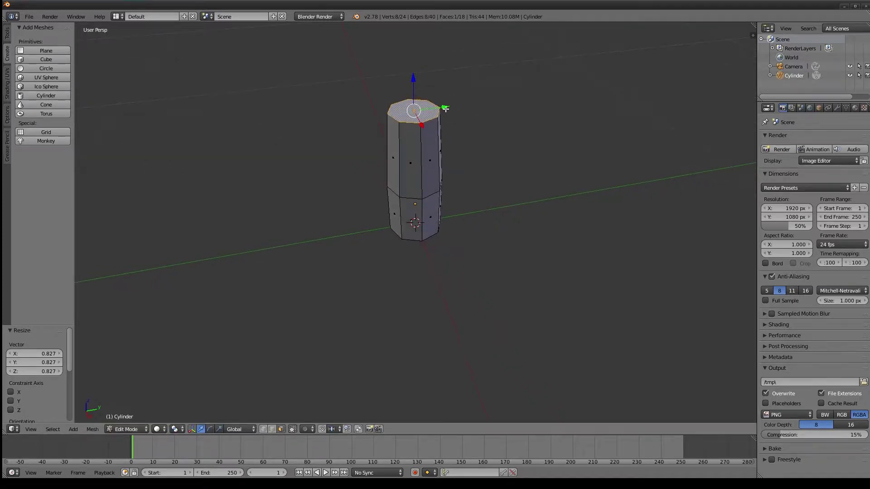
pyautogui.moveTo(445, 109)
pyautogui.mouseDown()
pyautogui.moveTo(424, 104)
pyautogui.moveTo(450, 130)
pyautogui.mouseUp()
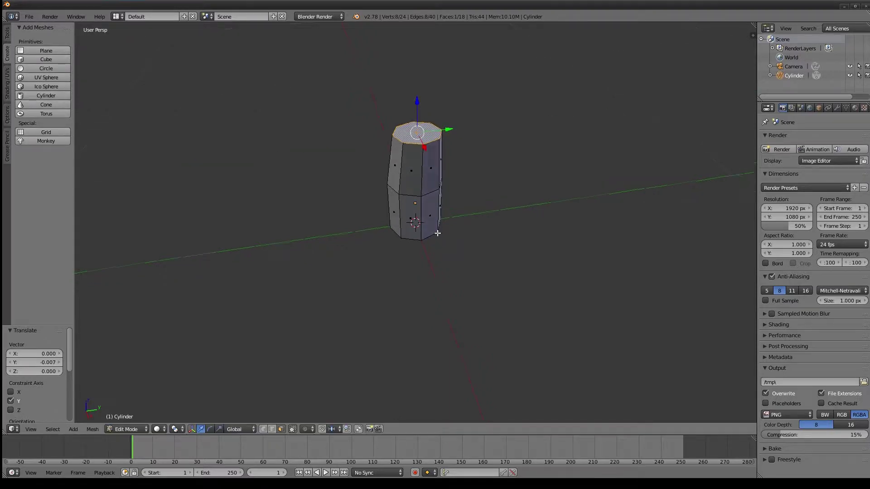
pyautogui.moveTo(437, 233)
pyautogui.mouseDown(button='middle')
pyautogui.moveTo(446, 171)
pyautogui.moveTo(457, 180)
pyautogui.mouseUp(button='middle')
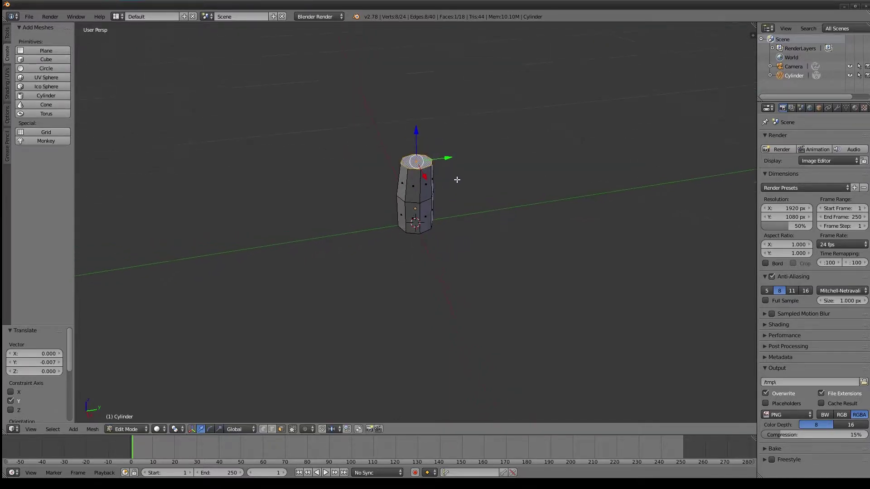
# - Extrude a second section, scale its top to 0.843 and reposition it
pyautogui.press('e')
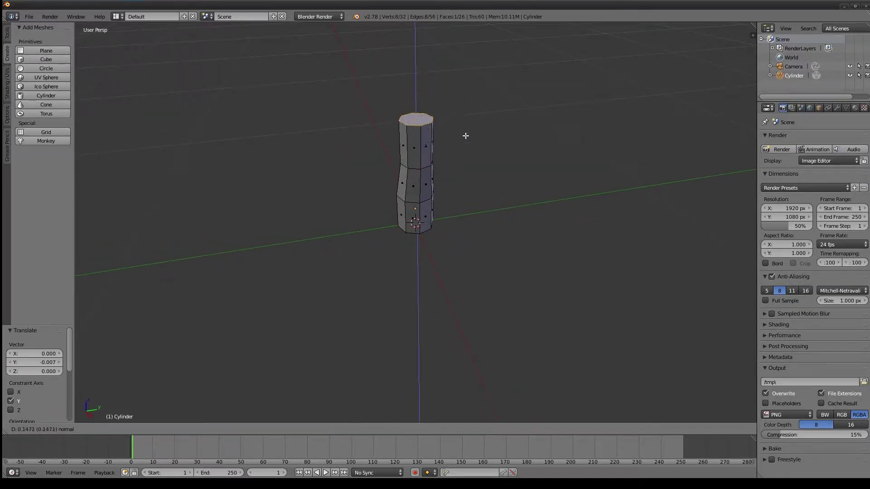
pyautogui.click(467, 107)
pyautogui.press('s')
pyautogui.click(499, 121)
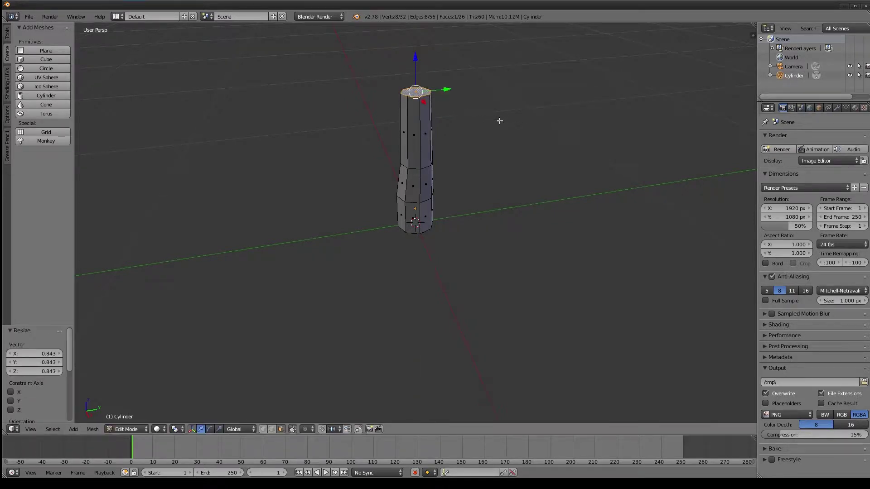
pyautogui.press('g')
pyautogui.click(499, 122)
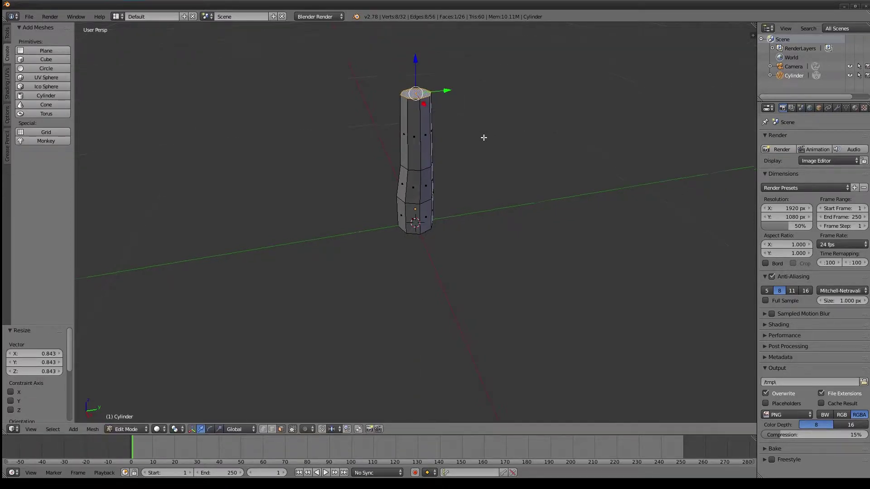
pyautogui.scroll(-1, 483, 122)
pyautogui.scroll(-1, 485, 122)
pyautogui.scroll(-1, 485, 145)
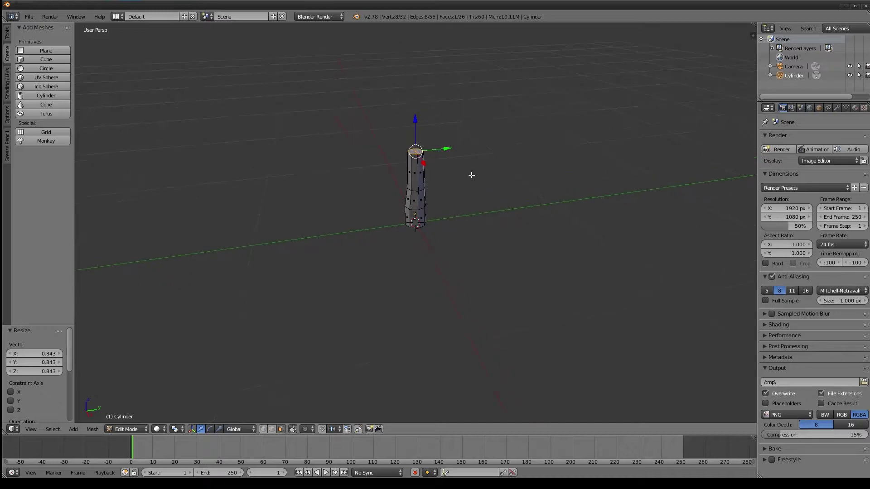
# - Extrude a third section with its top scaled to 0.705, then deselect
pyautogui.press('e')
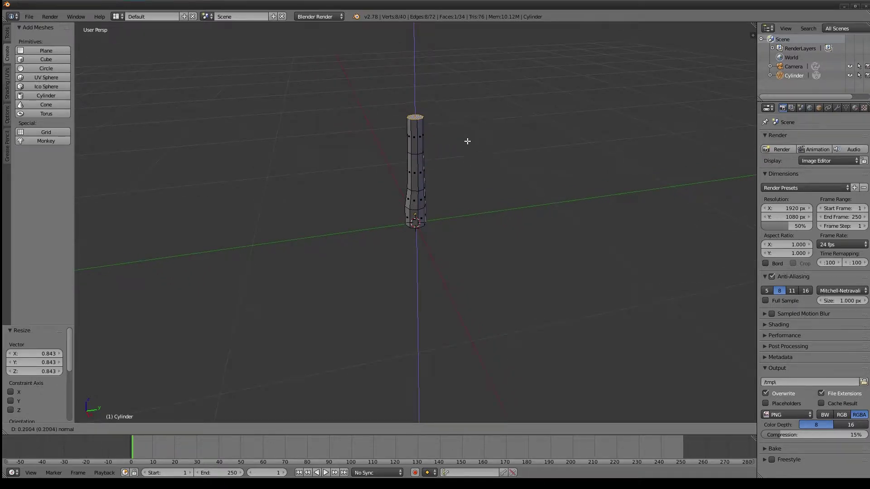
pyautogui.click(467, 141)
pyautogui.press('s')
pyautogui.click(490, 136)
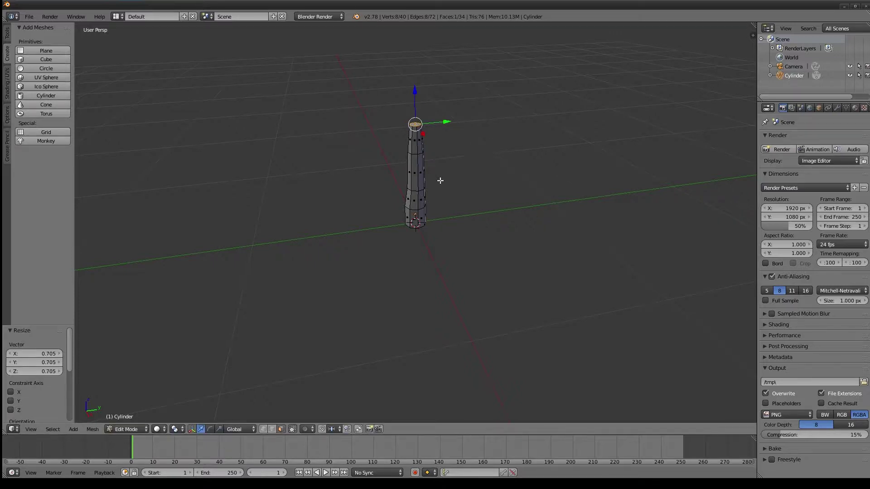
pyautogui.press('a')
pyautogui.moveTo(466, 176); pyautogui.dragTo(480, 185, button='middle')
# - Shrink a middle edge loop, then scale a higher loop to 0.924 with a slight twist
pyautogui.scroll(3, 479, 186)
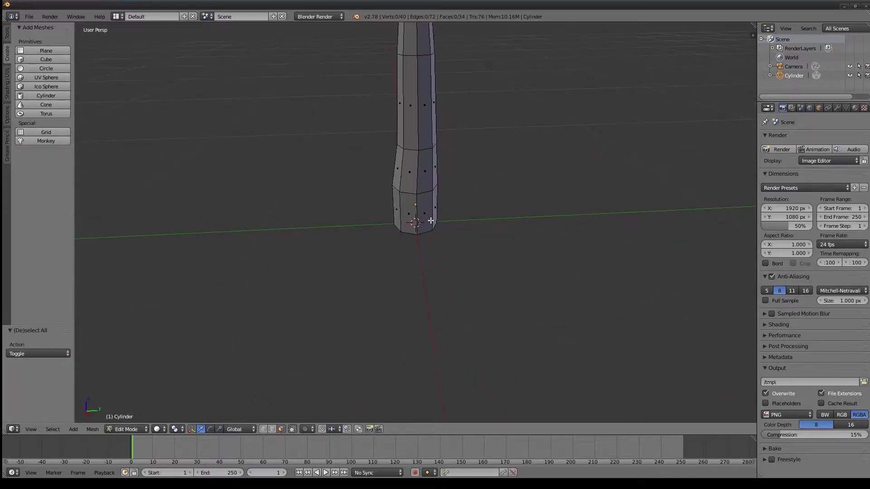
pyautogui.moveTo(414, 261); pyautogui.dragTo(423, 251, button='middle')
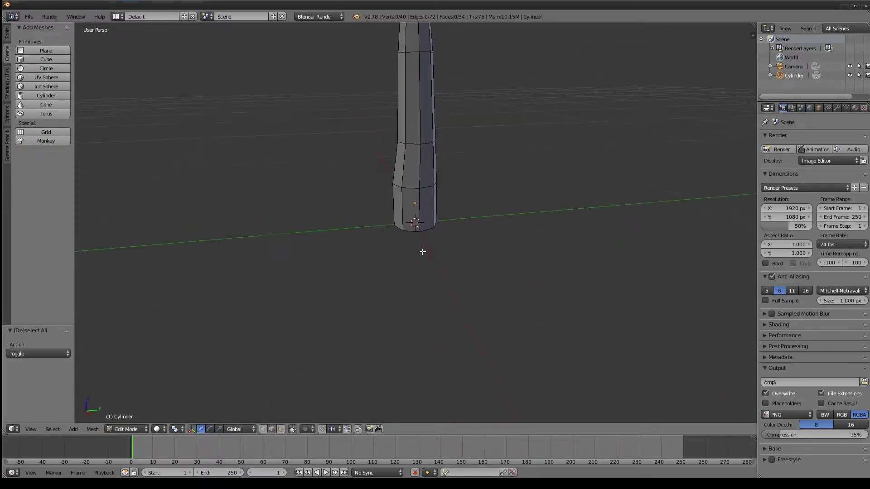
pyautogui.keyDown('alt'); pyautogui.rightClick(425, 188); pyautogui.keyUp('alt')
pyautogui.press('s')
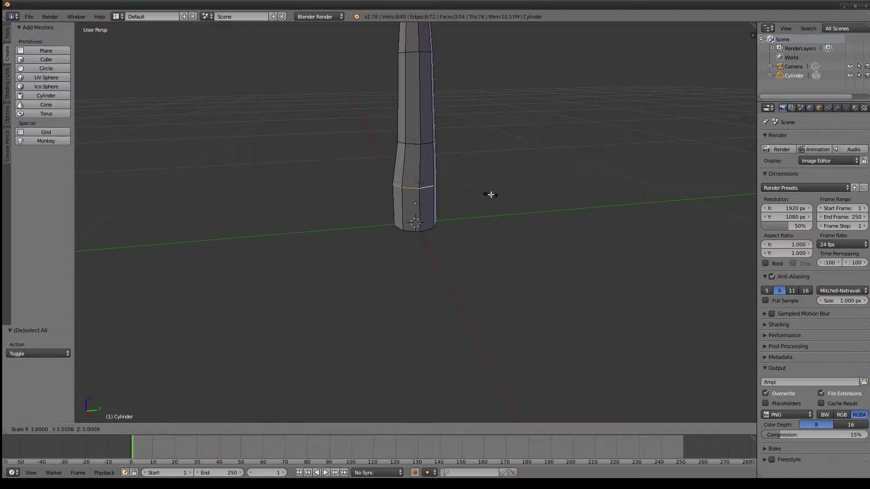
pyautogui.click(432, 145)
pyautogui.keyDown('alt'); pyautogui.rightClick(427, 144); pyautogui.keyUp('alt')
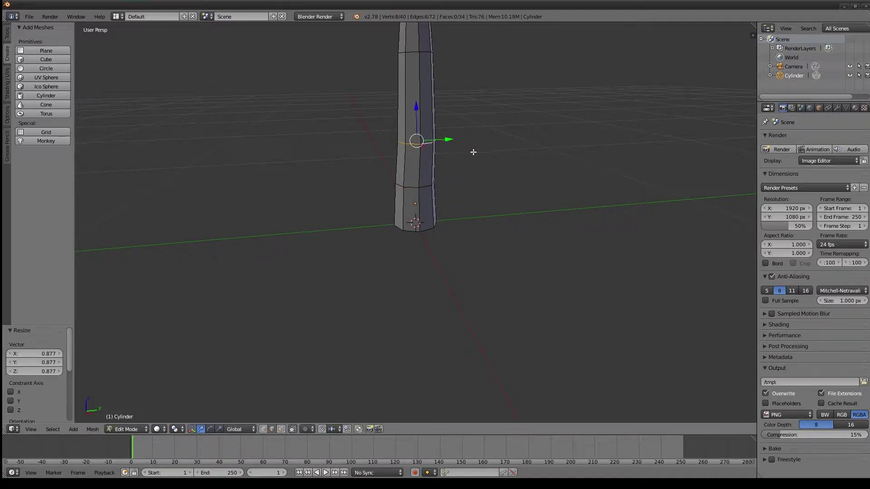
pyautogui.press('s')
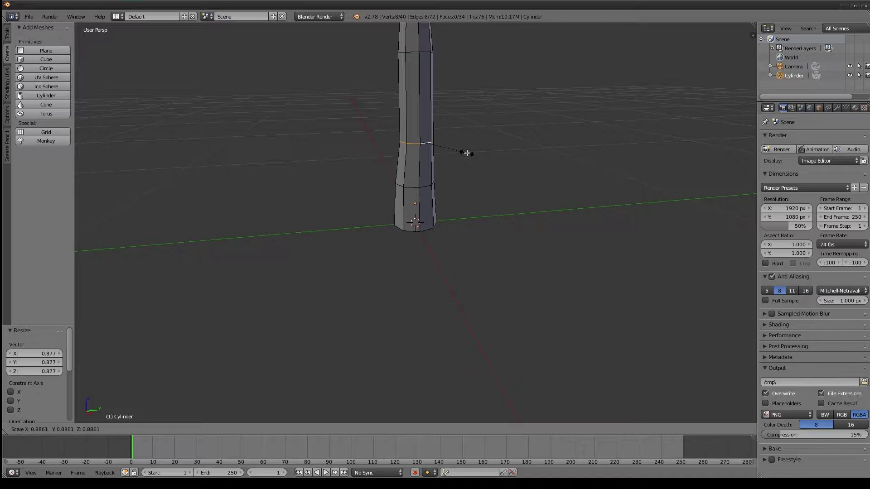
pyautogui.click(467, 153)
pyautogui.press('r')
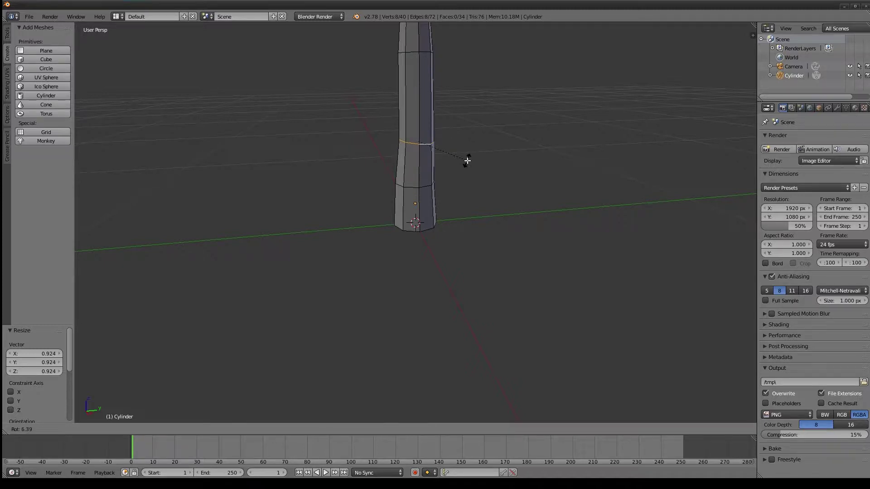
pyautogui.click(467, 161)
# - Scale a lower edge loop to 0.882 and widen the trunk's base loop
pyautogui.keyDown('alt'); pyautogui.rightClick(427, 188); pyautogui.keyUp('alt')
pyautogui.press('s')
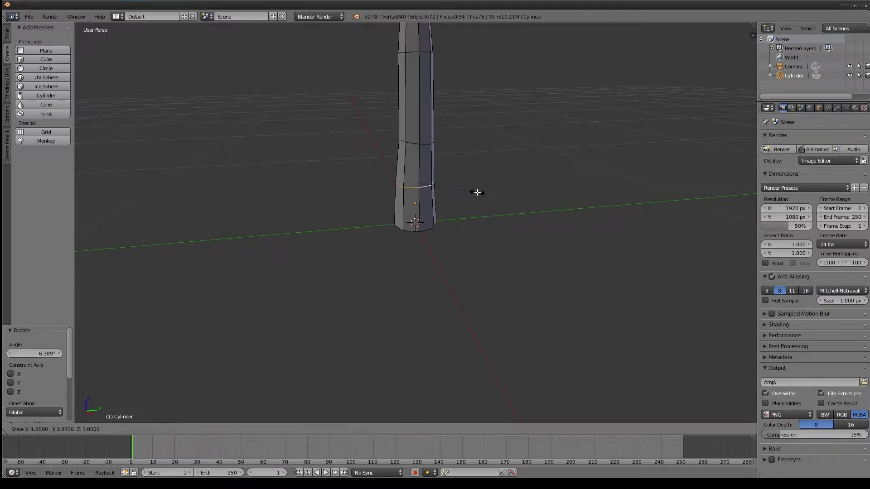
pyautogui.click(468, 192)
pyautogui.keyDown('alt'); pyautogui.rightClick(427, 229); pyautogui.keyUp('alt')
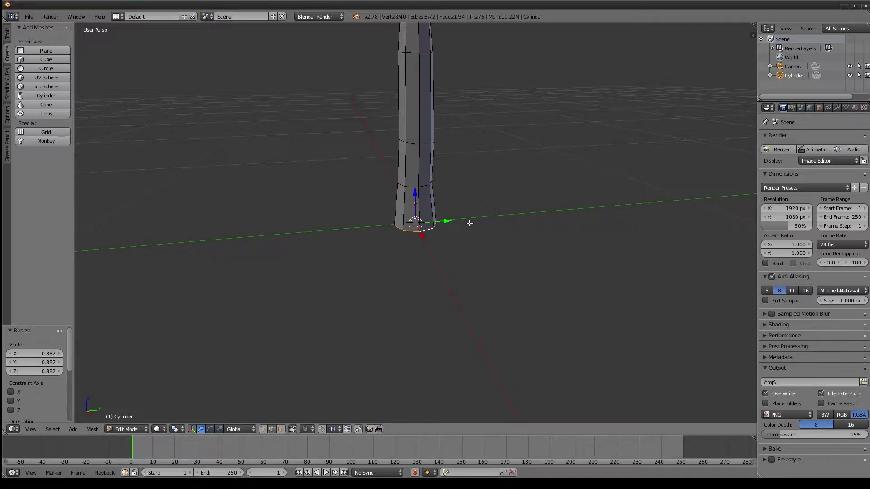
pyautogui.press('s')
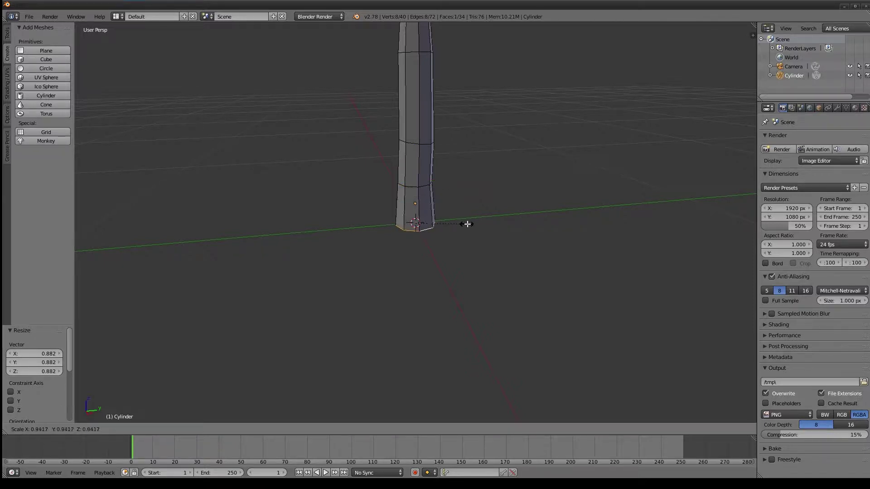
pyautogui.click(471, 227)
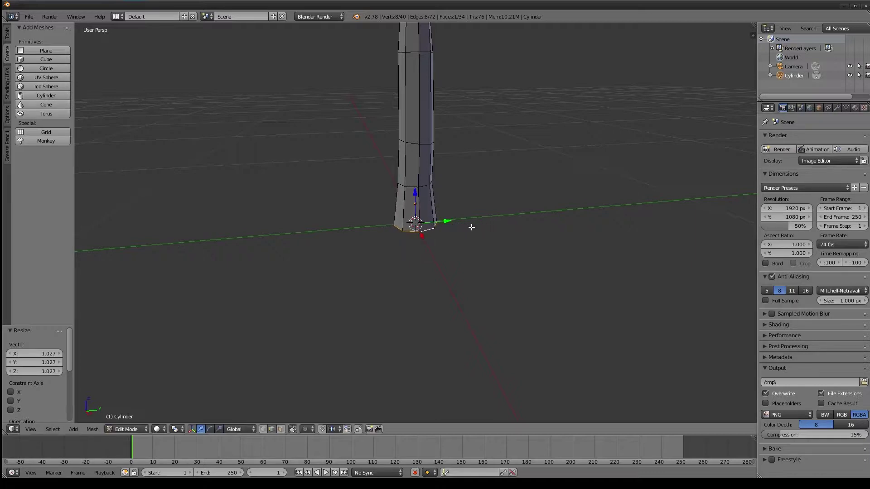
# - Clear the edge-loop selection and orbit around to inspect the tapered trunk
pyautogui.moveTo(471, 227)
pyautogui.mouseDown(button='middle')
pyautogui.moveTo(414, 231)
pyautogui.moveTo(421, 154)
pyautogui.mouseUp(button='middle')
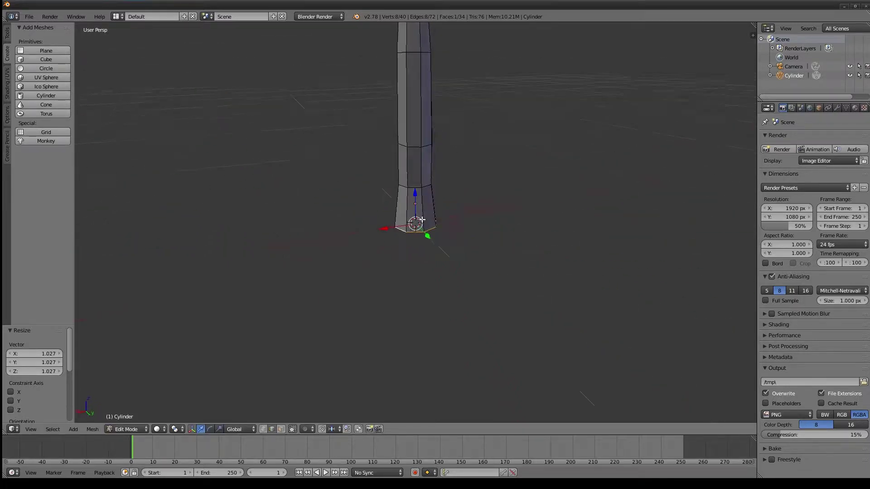
pyautogui.keyDown('alt'); pyautogui.rightClick(422, 152); pyautogui.keyUp('alt')
pyautogui.hotkey('ctrl', 'space')
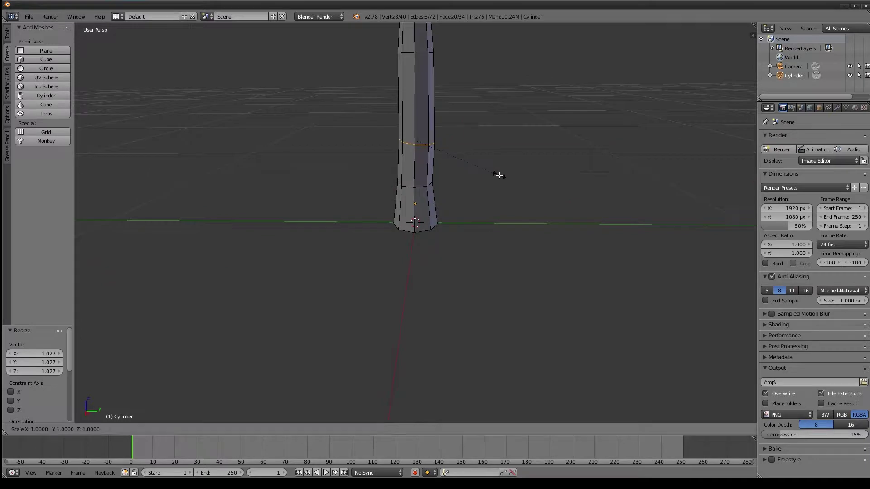
pyautogui.hotkey('ctrl', 'space')
pyautogui.press('a')
pyautogui.moveTo(489, 175)
pyautogui.mouseDown(button='middle')
pyautogui.moveTo(468, 182)
pyautogui.moveTo(412, 115)
pyautogui.mouseUp(button='middle')
pyautogui.scroll(-2, 468, 183)
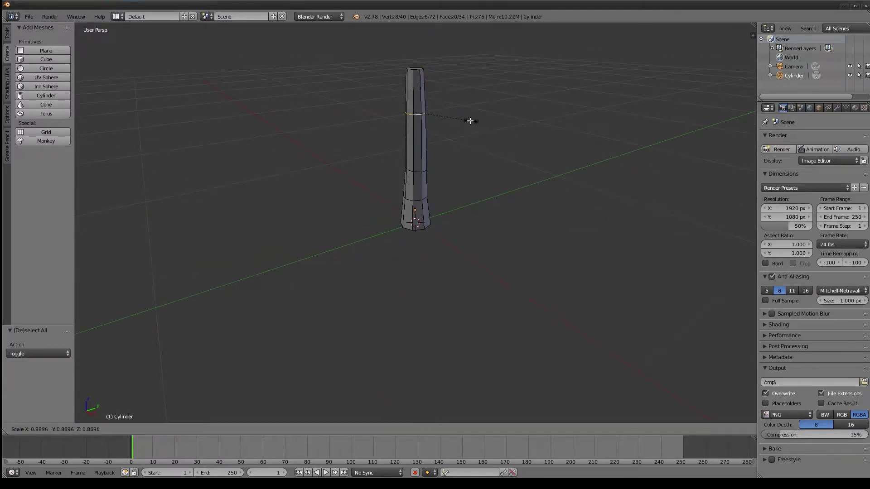
pyautogui.press('a')
pyautogui.moveTo(476, 134)
pyautogui.mouseDown(button='middle')
pyautogui.moveTo(473, 180)
pyautogui.moveTo(462, 188)
pyautogui.moveTo(457, 181)
pyautogui.moveTo(394, 180)
pyautogui.moveTo(443, 206)
pyautogui.moveTo(521, 198)
pyautogui.mouseUp(button='middle')
pyautogui.scroll(-3, 484, 198)
pyautogui.scroll(3, 499, 197)
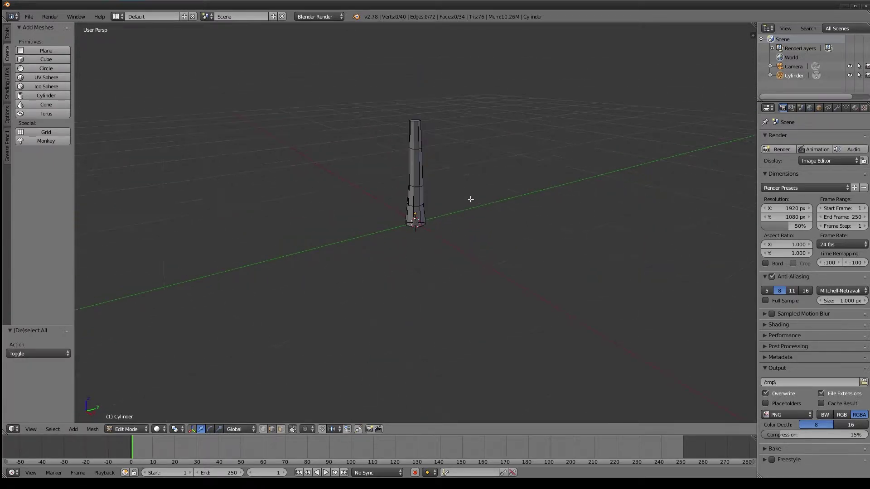
pyautogui.scroll(4, 492, 190)
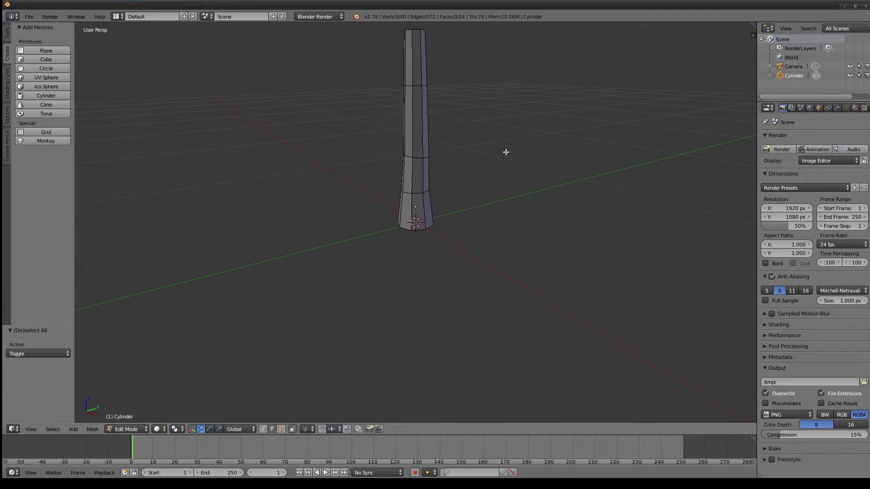
pyautogui.moveTo(506, 152)
pyautogui.mouseDown(button='middle')
pyautogui.moveTo(468, 216)
pyautogui.moveTo(431, 208)
pyautogui.moveTo(428, 186)
pyautogui.moveTo(413, 200)
pyautogui.mouseUp(button='middle')
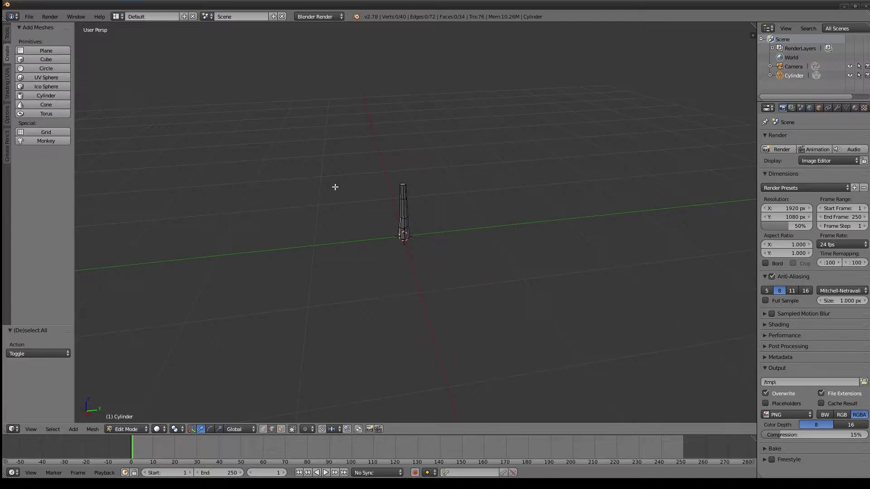
pyautogui.moveTo(335, 186); pyautogui.dragTo(453, 217, button='middle')
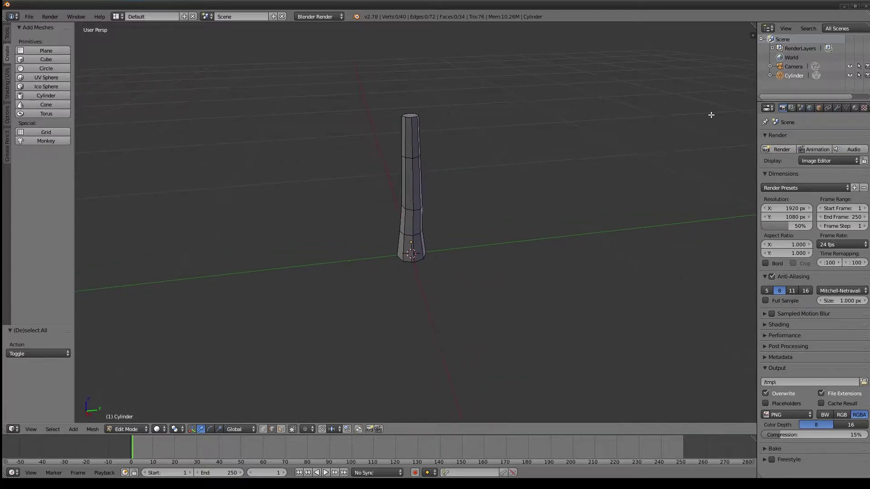
# - Create a new material named Stump and switch the engine to Cycles Render
pyautogui.click(855, 109)
pyautogui.click(805, 179)
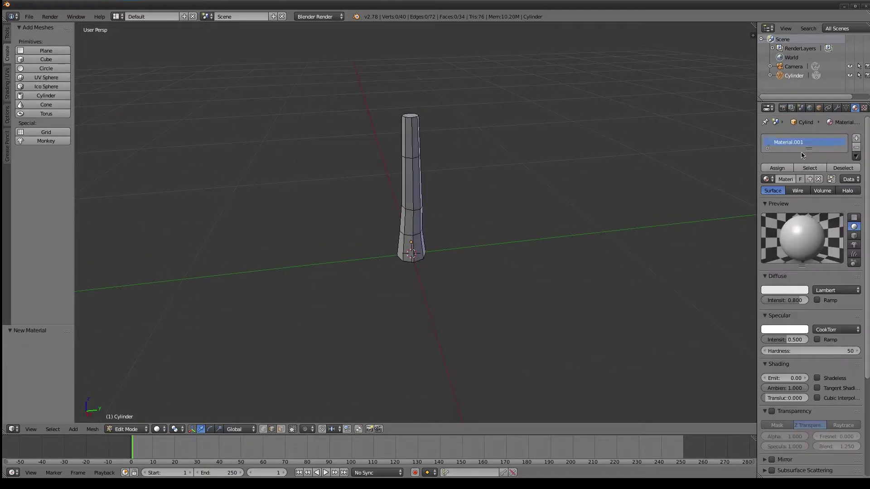
pyautogui.doubleClick(802, 144)
pyautogui.write('Stump')
pyautogui.click(319, 17)
pyautogui.click(314, 48)
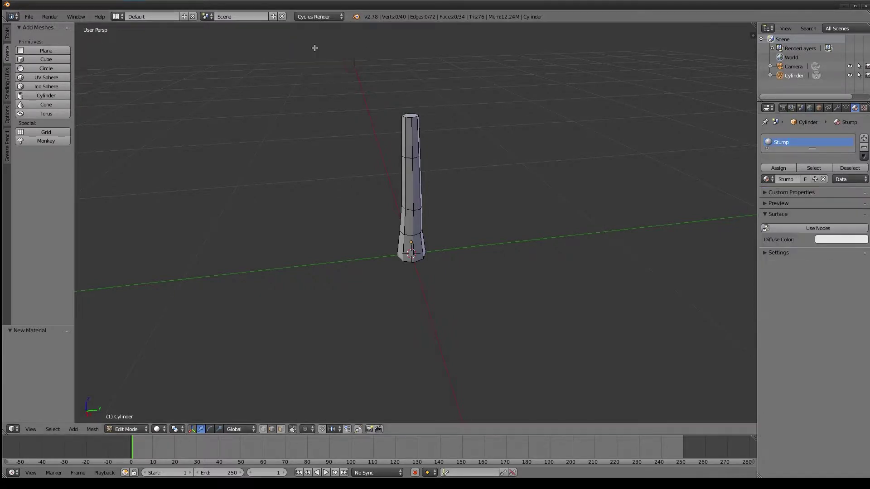
# - Flip the trunk mesh's normals from the shading tools
pyautogui.click(7, 87)
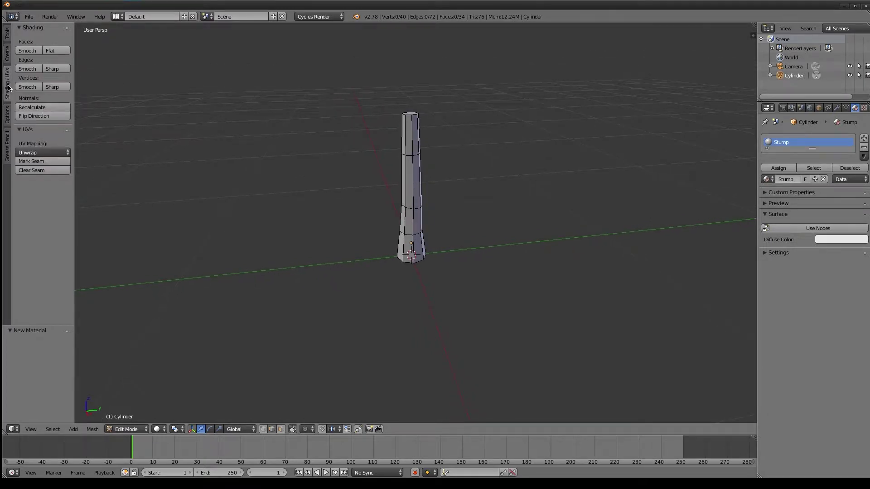
pyautogui.click(34, 117)
pyautogui.moveTo(539, 187); pyautogui.dragTo(538, 193, button='middle')
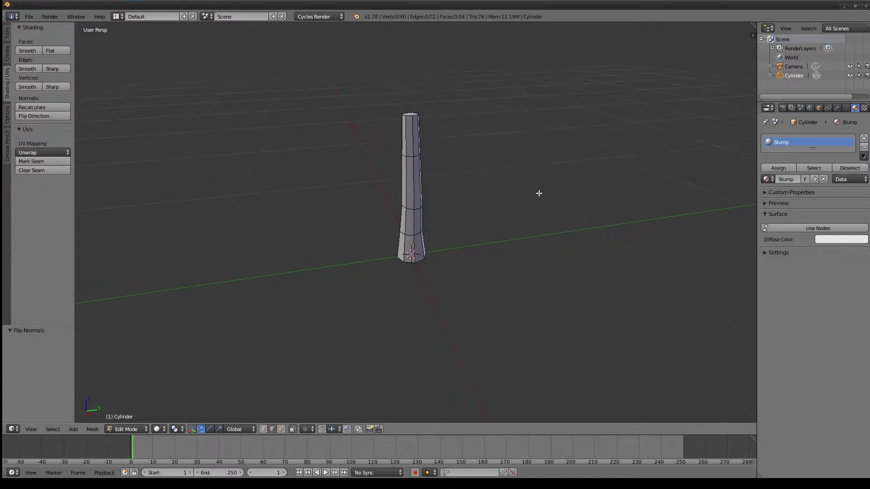
# - Set the Stump material's viewport colour to dark reddish-brown
pyautogui.click(766, 253)
pyautogui.click(798, 323)
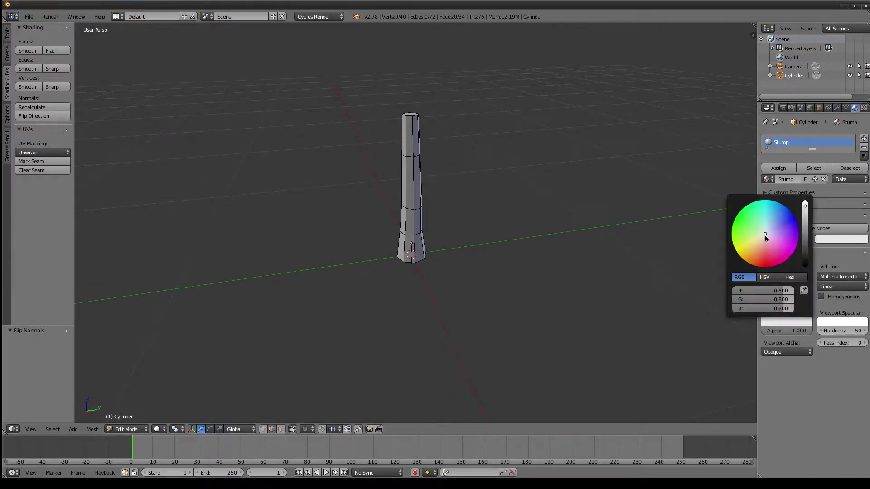
pyautogui.moveTo(765, 235); pyautogui.dragTo(762, 244)
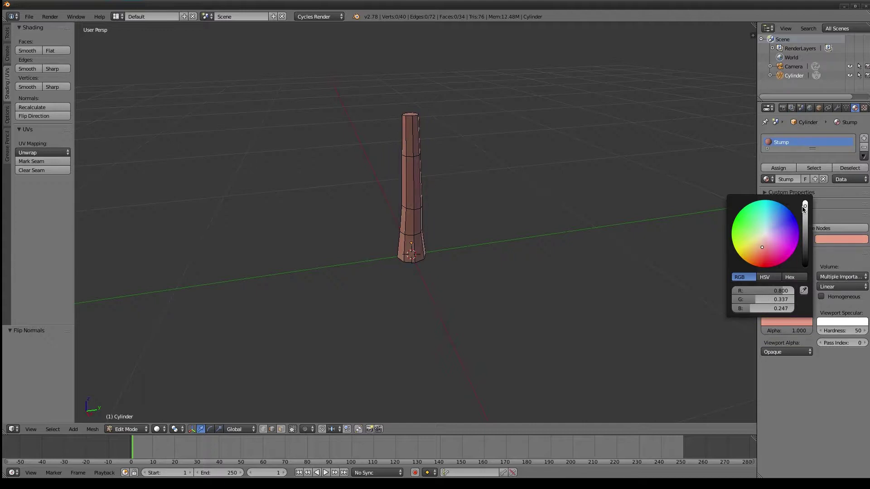
pyautogui.moveTo(805, 207); pyautogui.dragTo(805, 230)
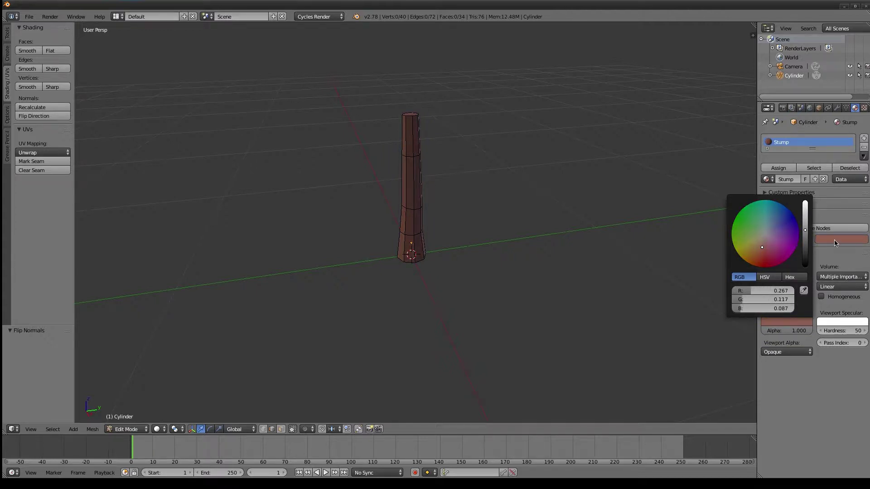
pyautogui.click(780, 204)
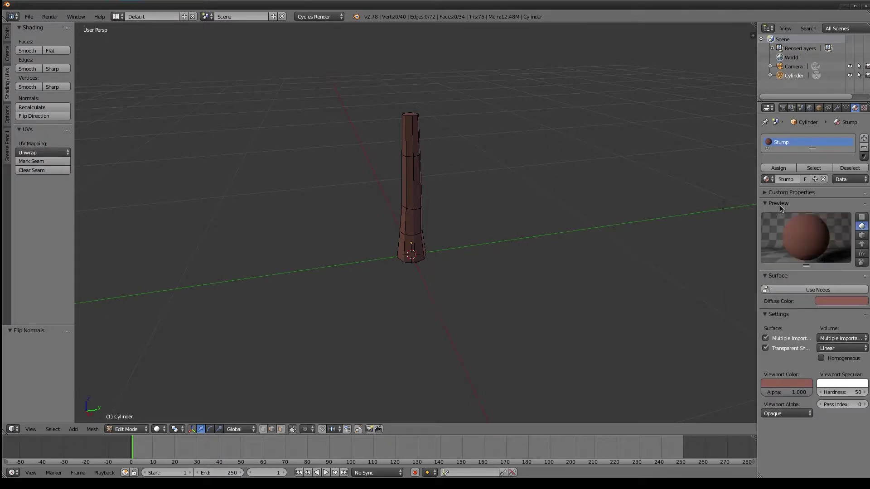
pyautogui.click(767, 193)
pyautogui.click(765, 194)
pyautogui.moveTo(402, 227)
pyautogui.mouseDown(button='middle')
pyautogui.moveTo(508, 225)
pyautogui.moveTo(491, 225)
pyautogui.moveTo(498, 227)
pyautogui.mouseUp(button='middle')
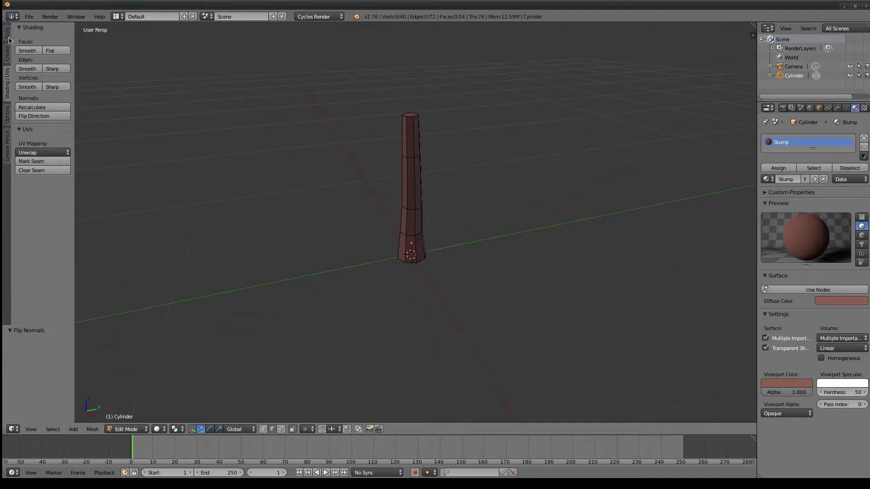
pyautogui.click(8, 54)
# - Select the whole trunk mesh and return to Object Mode
pyautogui.press('a')
pyautogui.press('Tab')
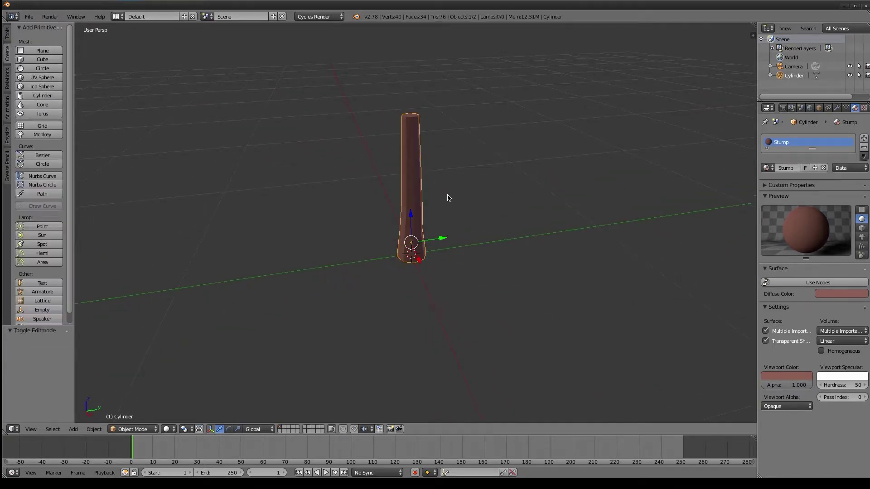
pyautogui.press('a')
pyautogui.scroll(2, 461, 233)
pyautogui.scroll(3, 557, 236)
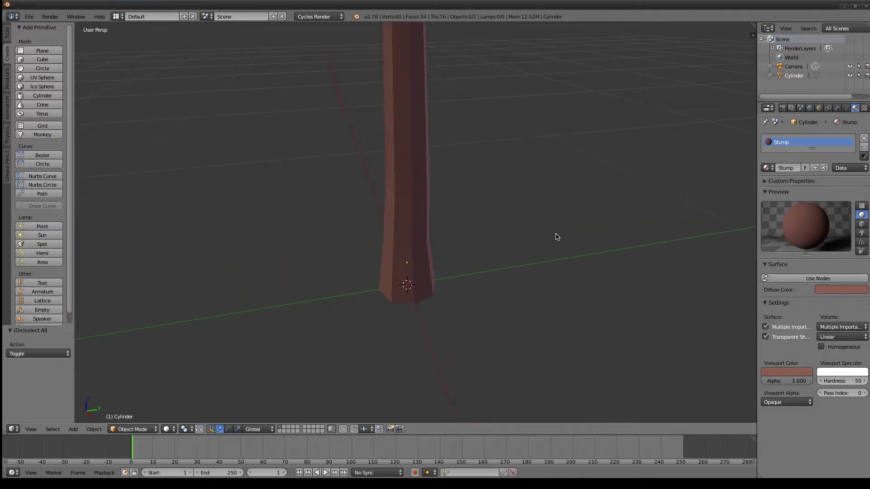
pyautogui.moveTo(557, 237)
pyautogui.mouseDown(button='middle')
pyautogui.moveTo(328, 204)
pyautogui.moveTo(466, 178)
pyautogui.moveTo(583, 213)
pyautogui.moveTo(564, 222)
pyautogui.mouseUp(button='middle')
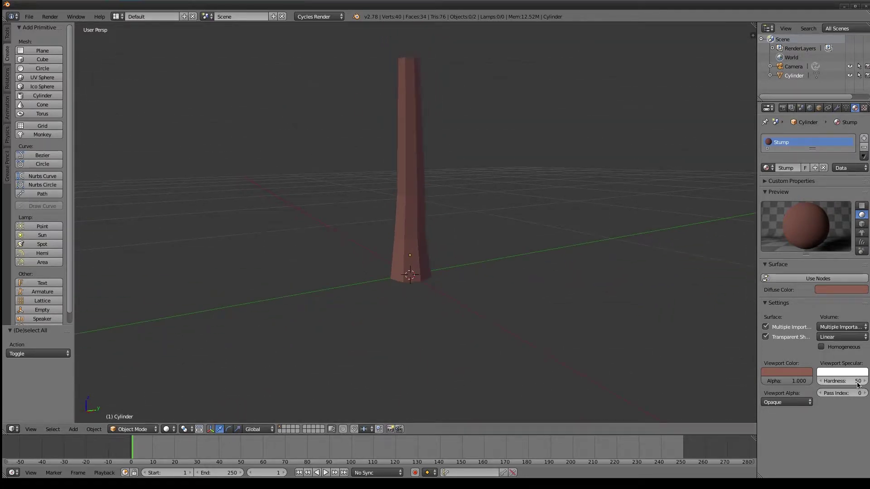
# - Raise the Stump material's viewport specular hardness from 50 to 100
pyautogui.moveTo(842, 380)
pyautogui.mouseDown()
pyautogui.moveTo(825, 381)
pyautogui.moveTo(847, 381)
pyautogui.mouseUp()
pyautogui.click(854, 382)
pyautogui.write('100')
pyautogui.press('Return')
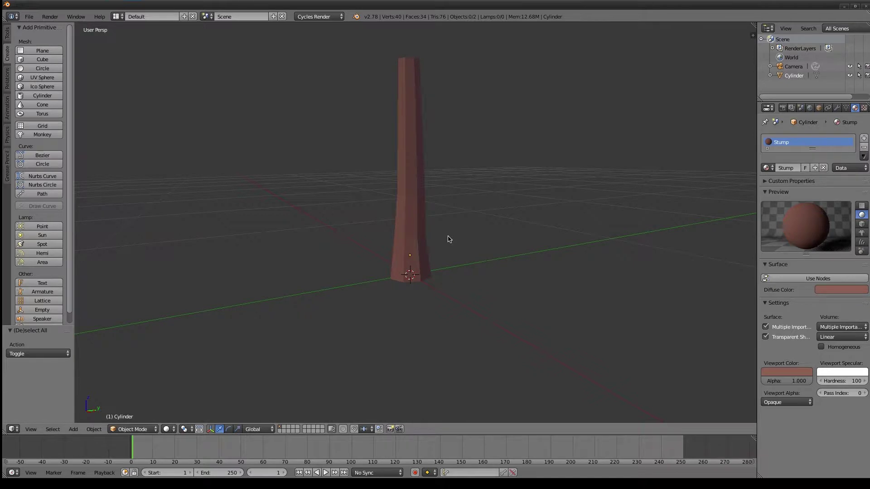
pyautogui.moveTo(448, 239); pyautogui.dragTo(479, 254, button='middle')
pyautogui.scroll(-3, 465, 237)
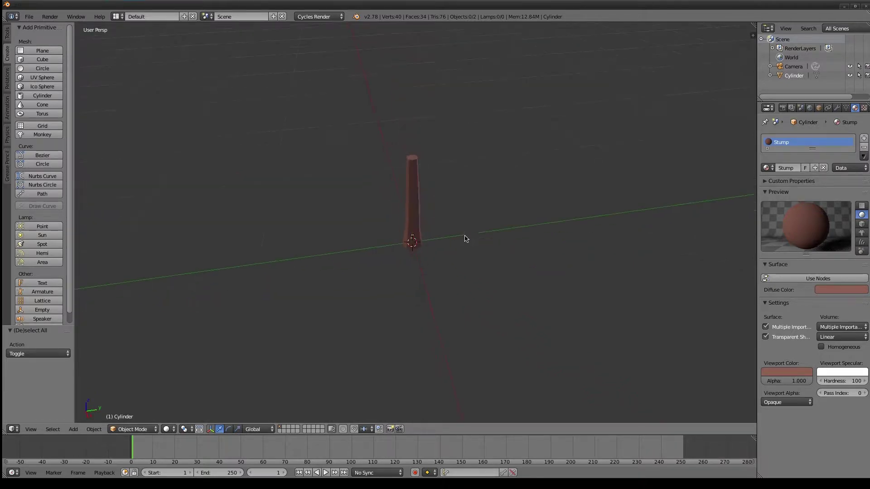
# - Add an 8-vertex cone, shrink it to about 0.28, and raise it above the trunk
pyautogui.click(42, 104)
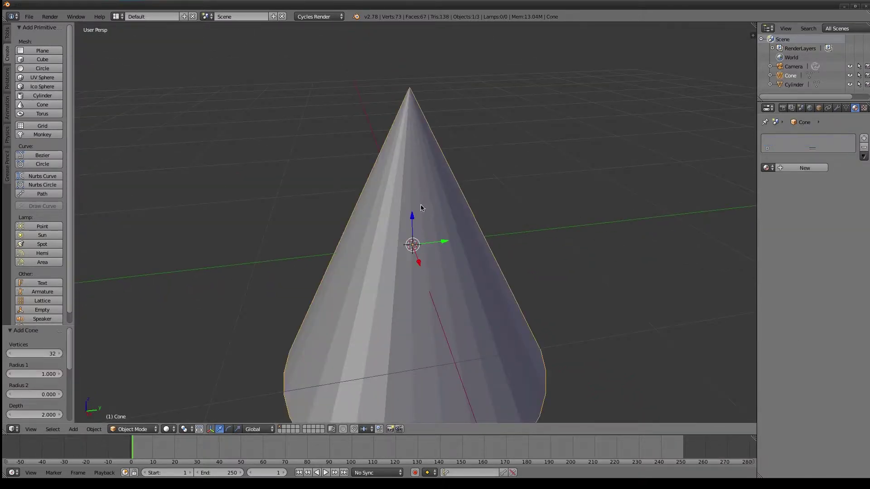
pyautogui.scroll(-3, 192, 355)
pyautogui.click(46, 353)
pyautogui.write('8')
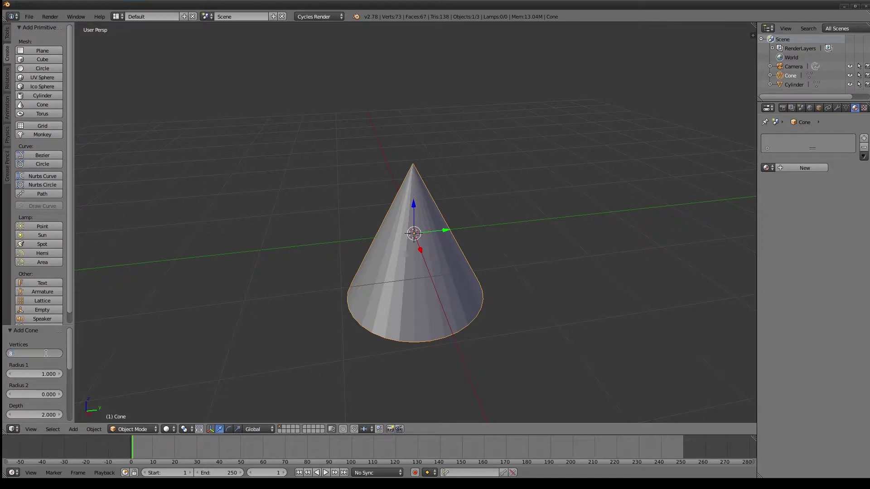
pyautogui.press('Return')
pyautogui.press('s')
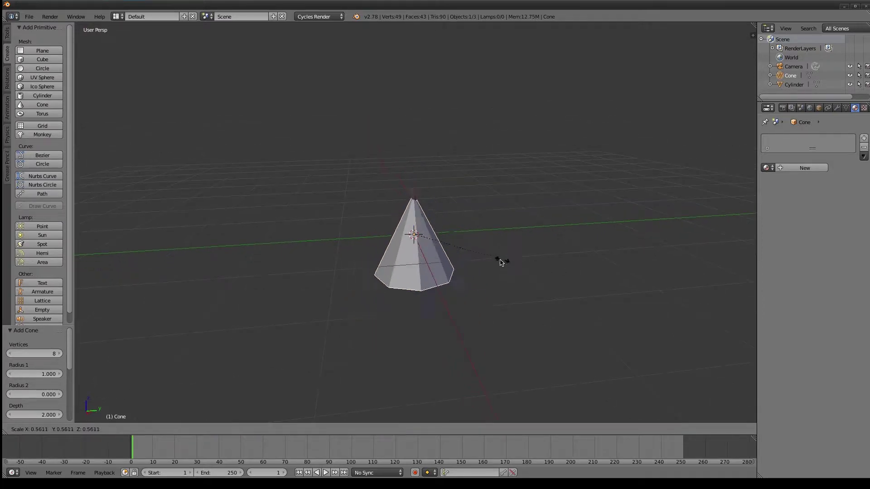
pyautogui.click(409, 209)
pyautogui.press('g')
pyautogui.press('z')
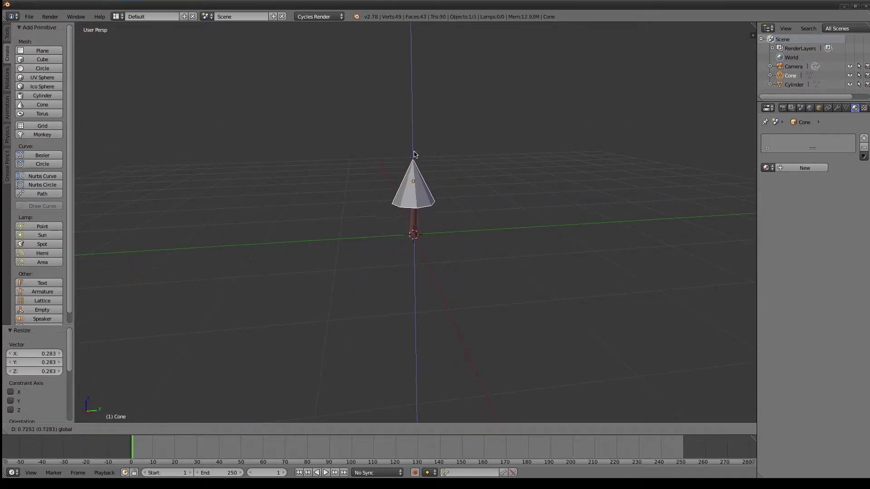
pyautogui.click(415, 178)
# - Resize the cone to 0.842 and nudge it into place on the trunk
pyautogui.scroll(5, 426, 176)
pyautogui.scroll(-1, 476, 232)
pyautogui.scroll(-1, 474, 234)
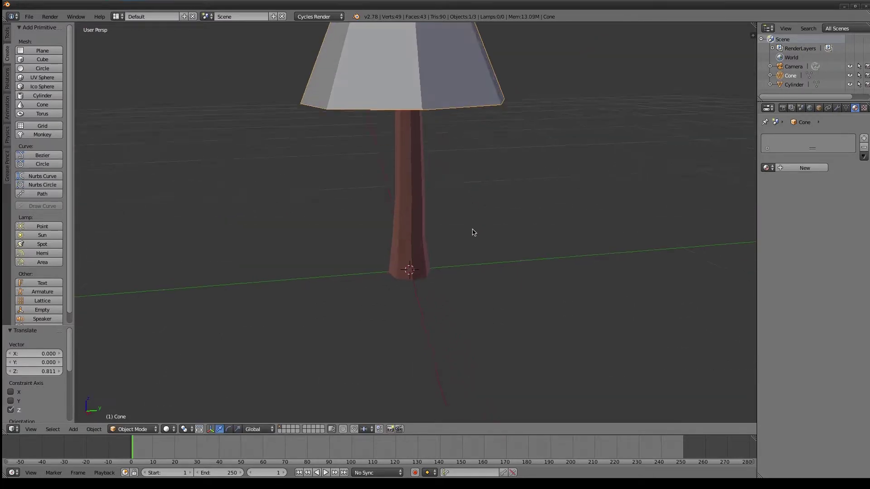
pyautogui.scroll(-3, 453, 211)
pyautogui.press('s')
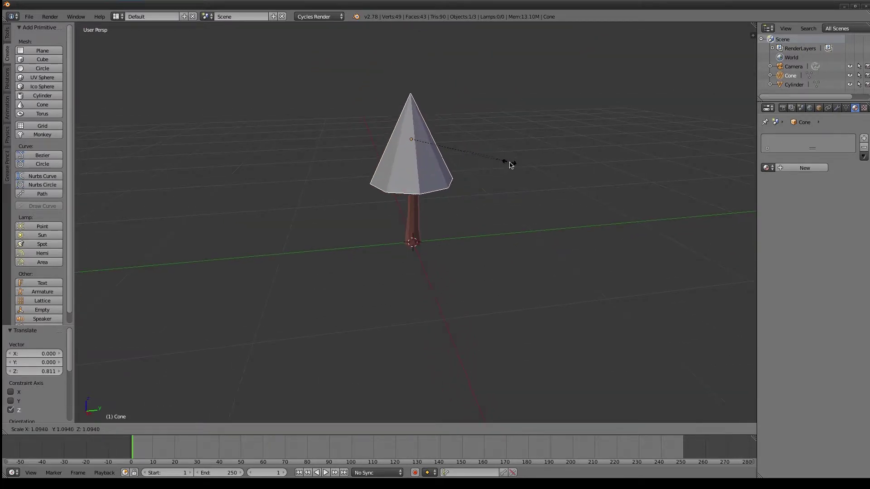
pyautogui.click(486, 165)
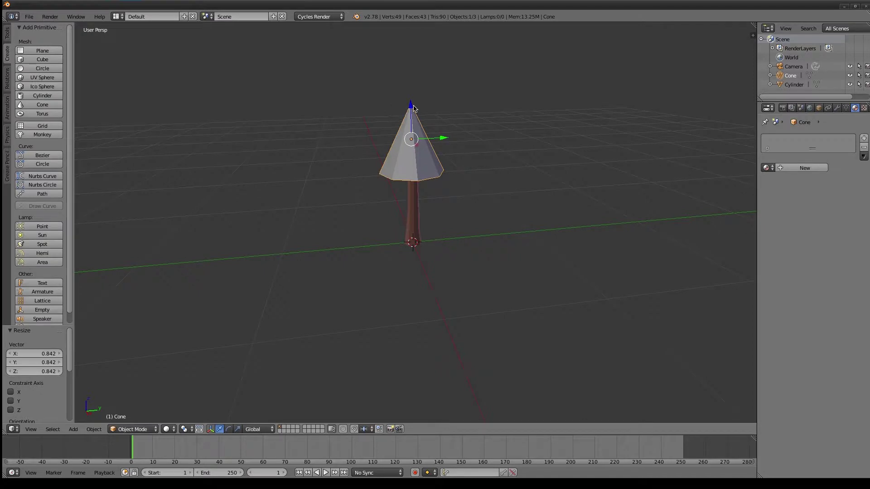
pyautogui.moveTo(413, 108); pyautogui.dragTo(413, 107)
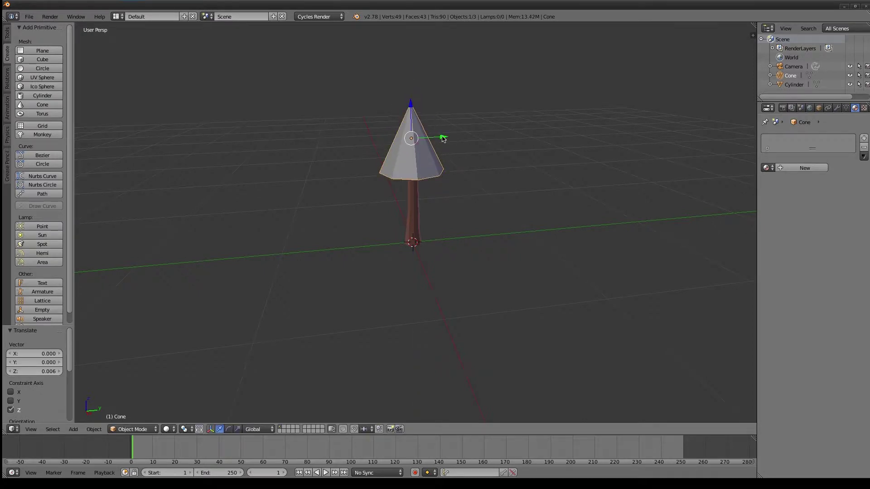
pyautogui.moveTo(443, 139); pyautogui.dragTo(444, 137)
# - Rotate the cone slightly and view the tree from above
pyautogui.press('r')
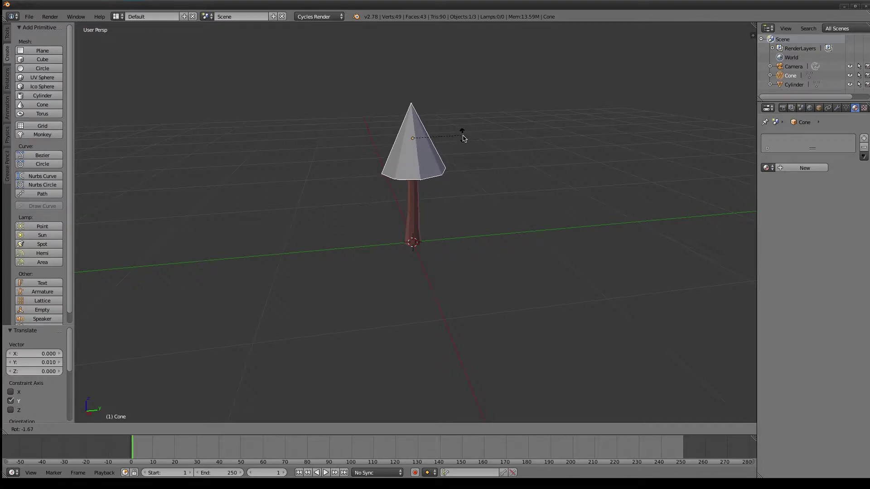
pyautogui.click(465, 139)
pyautogui.moveTo(445, 138); pyautogui.dragTo(442, 136, button='middle')
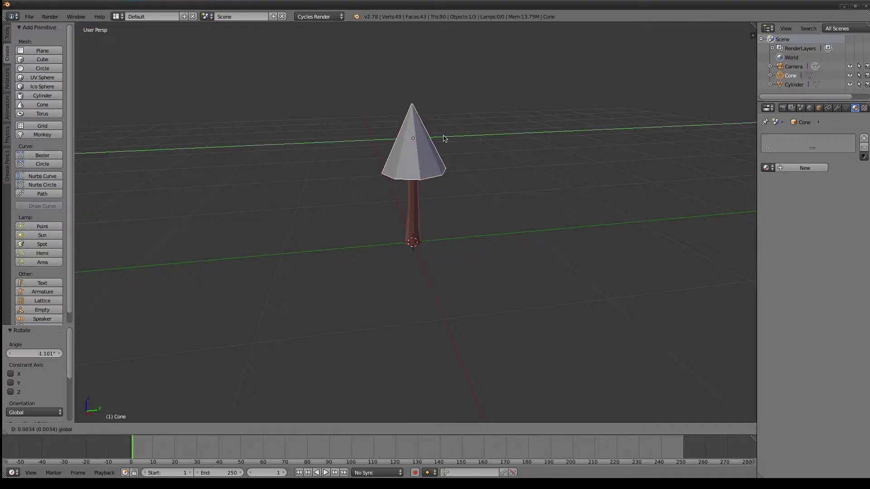
pyautogui.click(443, 137)
pyautogui.scroll(3, 486, 187)
pyautogui.moveTo(474, 171); pyautogui.dragTo(483, 188, button='middle')
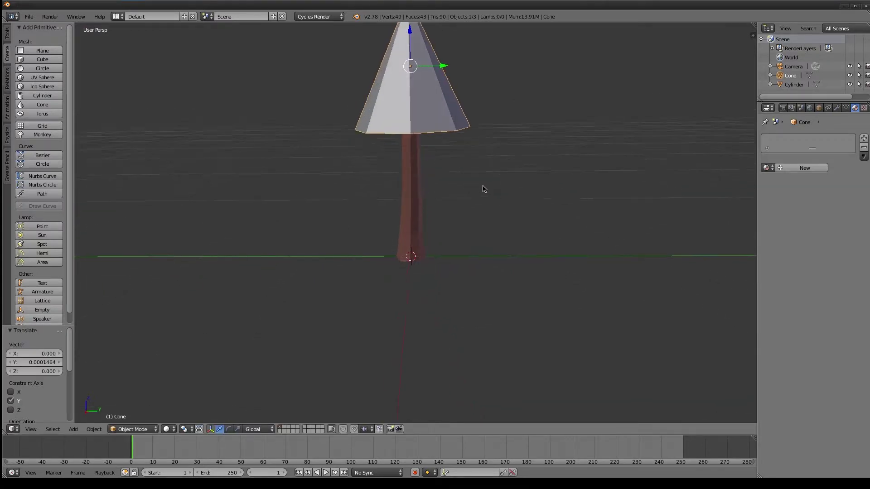
pyautogui.scroll(-2, 455, 182)
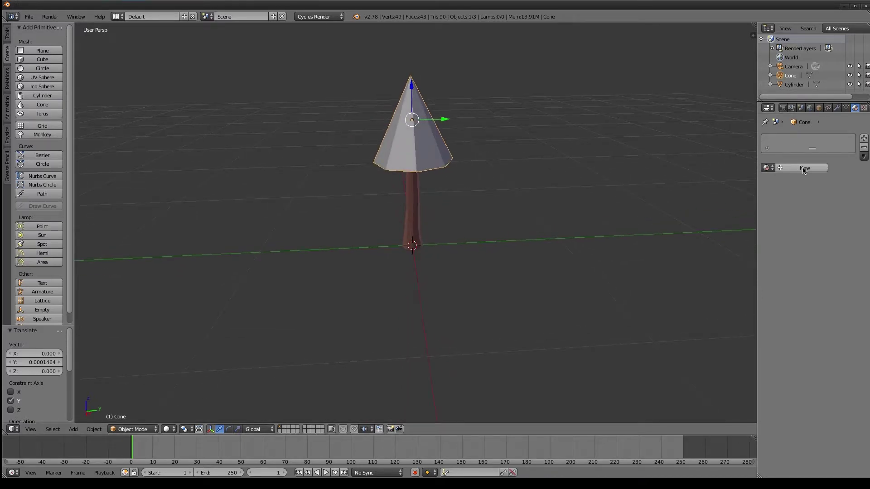
# - Create the Leafes material on the cone and colour it light green
pyautogui.click(805, 168)
pyautogui.write('Leafs')
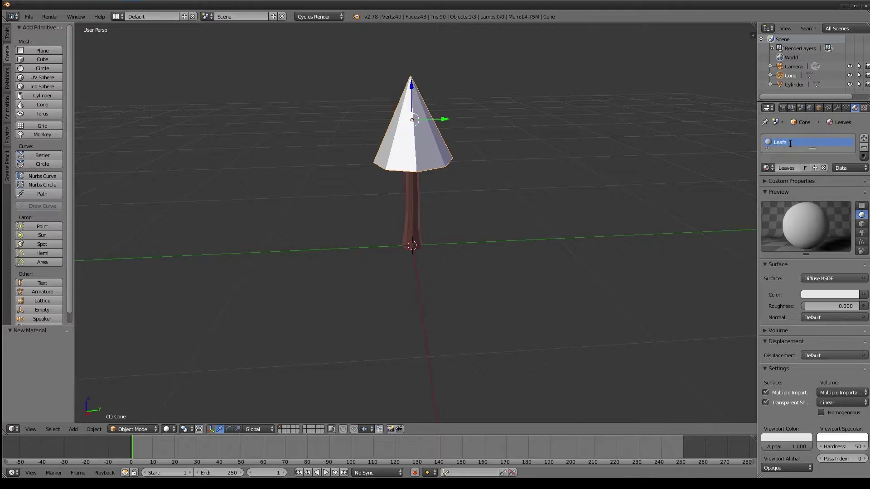
pyautogui.moveTo(441, 173); pyautogui.dragTo(442, 180, button='middle')
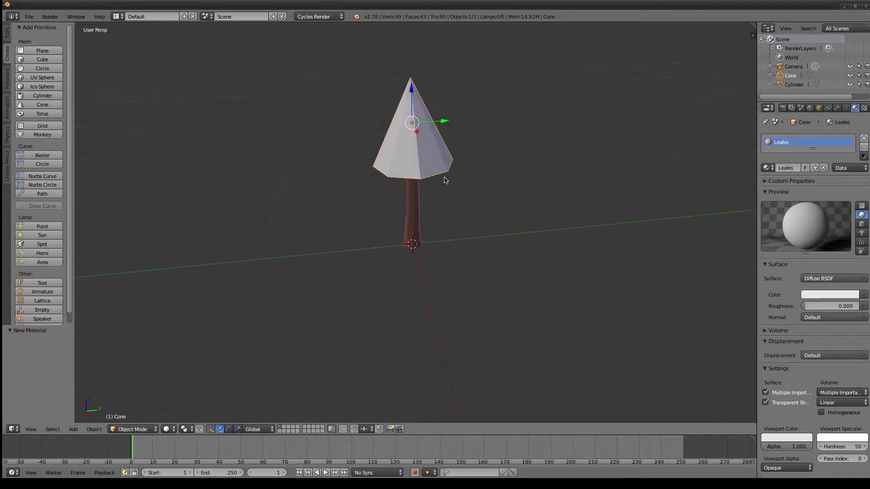
pyautogui.click(801, 439)
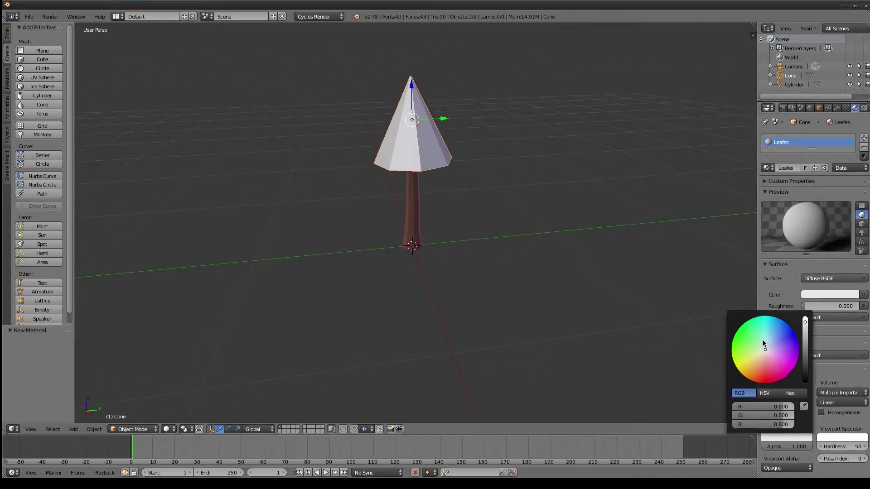
pyautogui.moveTo(764, 346); pyautogui.dragTo(742, 350)
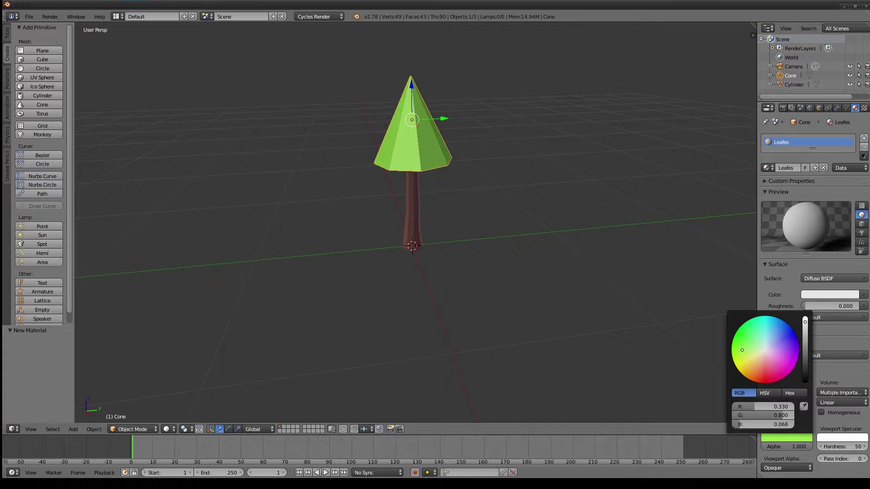
pyautogui.moveTo(789, 437); pyautogui.dragTo(829, 294)
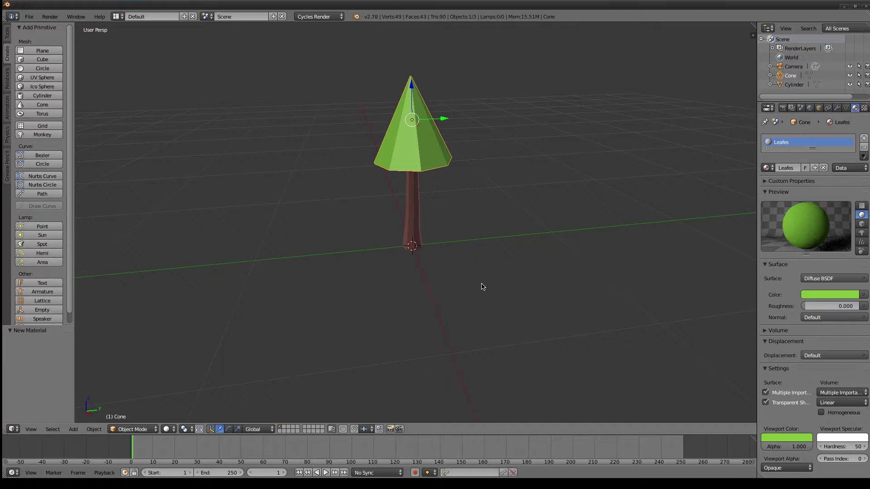
# - Deselect everything and reselect the green cone in the outliner
pyautogui.press('a')
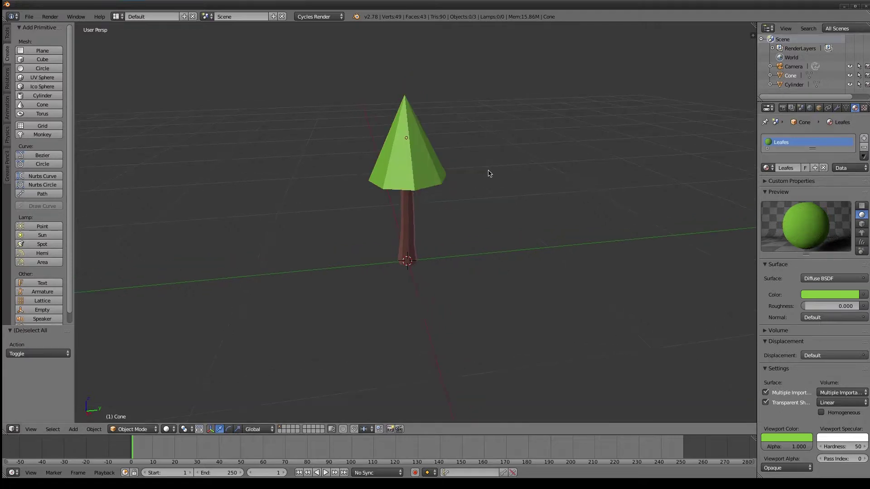
pyautogui.press('a')
pyautogui.press('a')
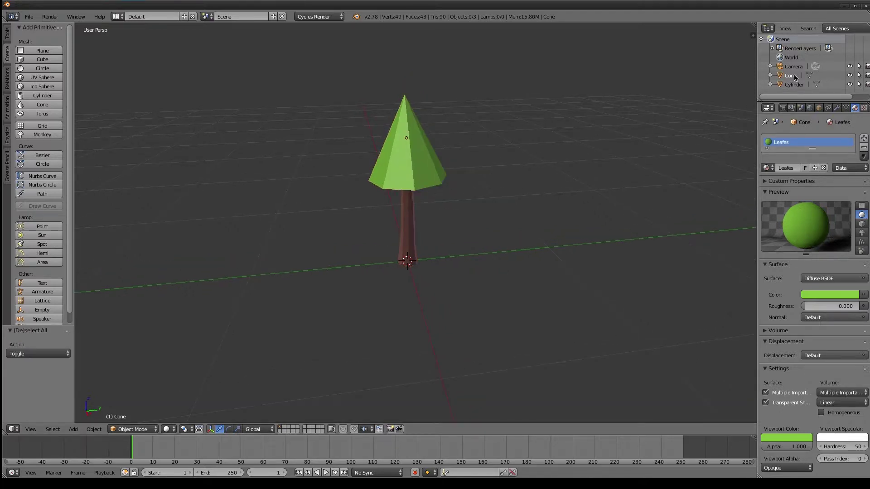
pyautogui.click(791, 76)
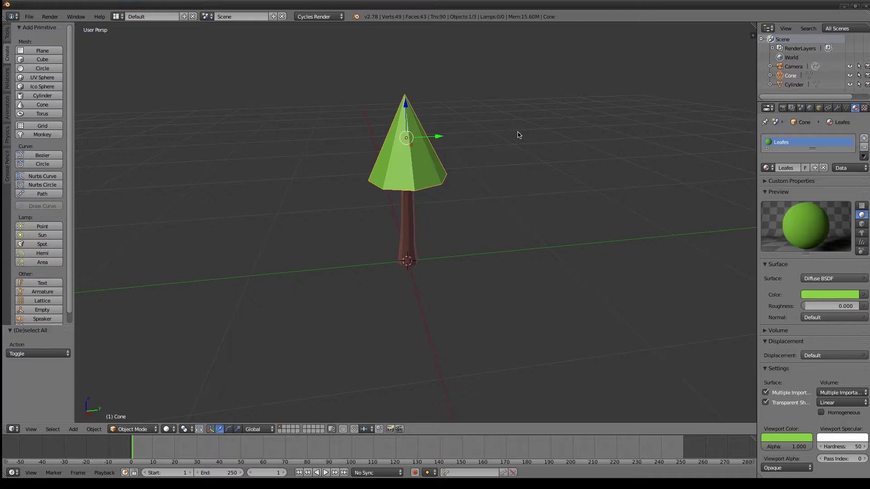
pyautogui.scroll(2, 519, 135)
# - Duplicate the green cone, lower it on Z and scale it up as a second tier
pyautogui.hotkey('shift', 'd')
pyautogui.press('z')
pyautogui.click(458, 217)
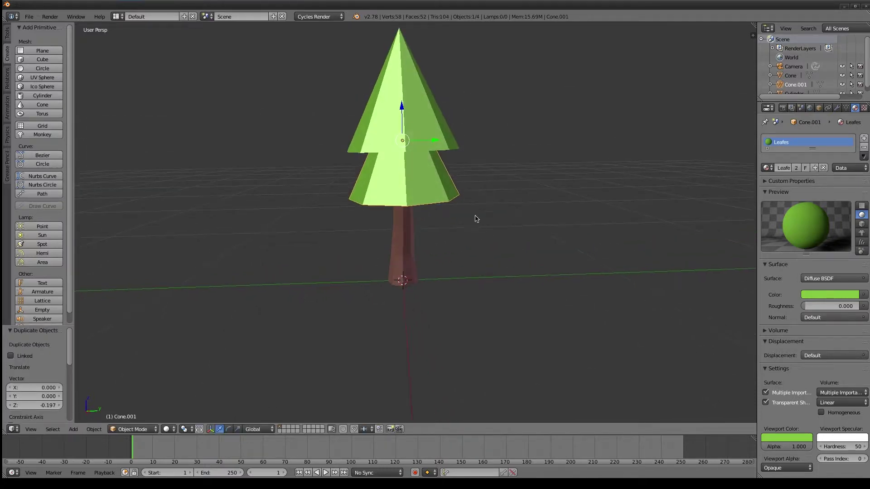
pyautogui.press('s')
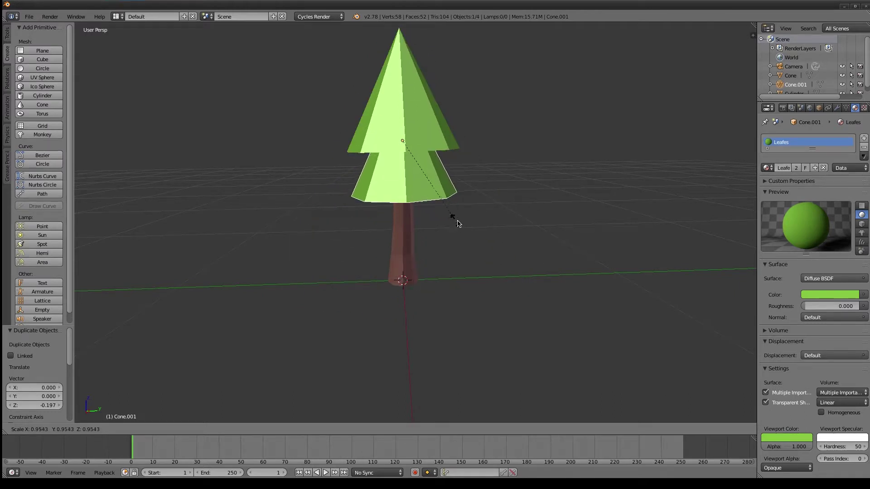
pyautogui.click(462, 219)
pyautogui.moveTo(462, 220)
pyautogui.mouseDown(button='middle')
pyautogui.moveTo(417, 223)
pyautogui.moveTo(478, 217)
pyautogui.moveTo(409, 233)
pyautogui.moveTo(422, 236)
pyautogui.mouseUp(button='middle')
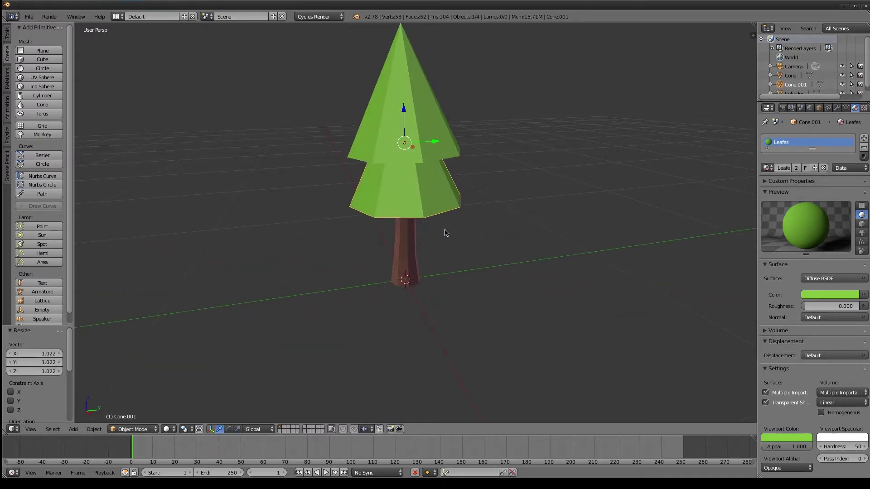
# - Duplicate the lower tier again as a third tier scaled to 0.938
pyautogui.hotkey('shift', 'd')
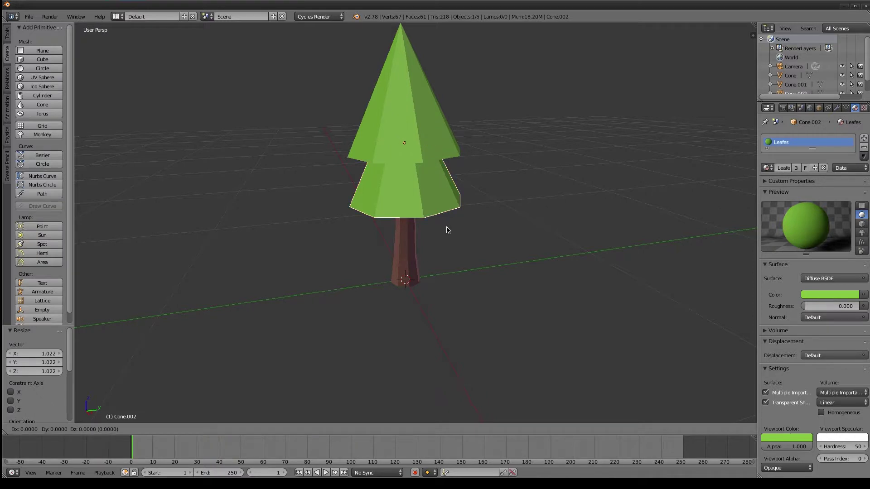
pyautogui.click(446, 230)
pyautogui.moveTo(446, 230); pyautogui.dragTo(481, 236, button='middle')
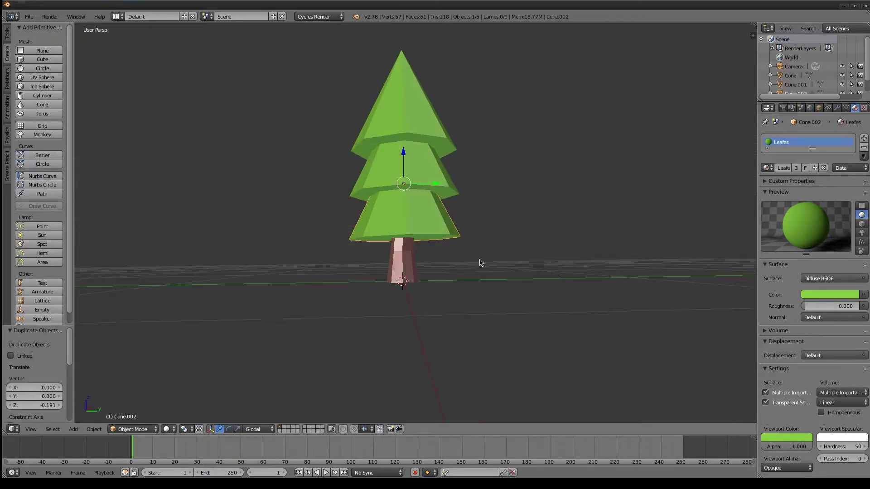
pyautogui.press('s')
pyautogui.click(507, 244)
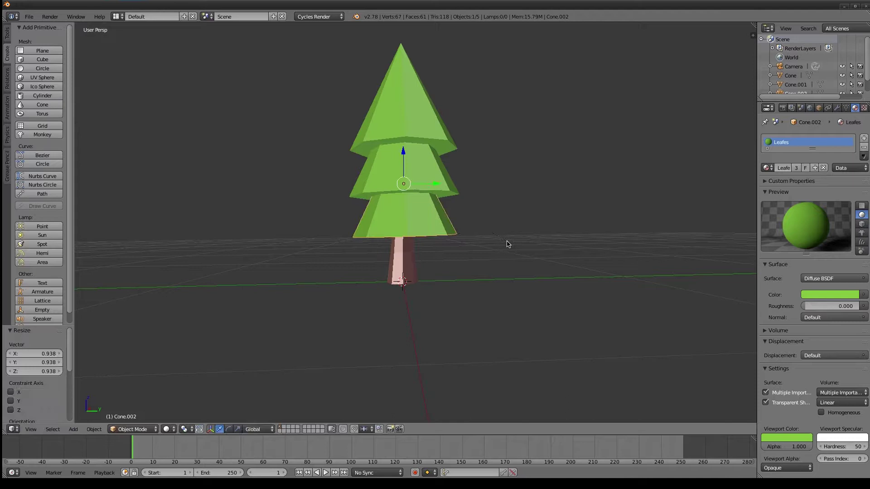
# - Move the bottom tier down, deselect all and view the three tiers from above
pyautogui.press('g')
pyautogui.click(402, 163)
pyautogui.press('a')
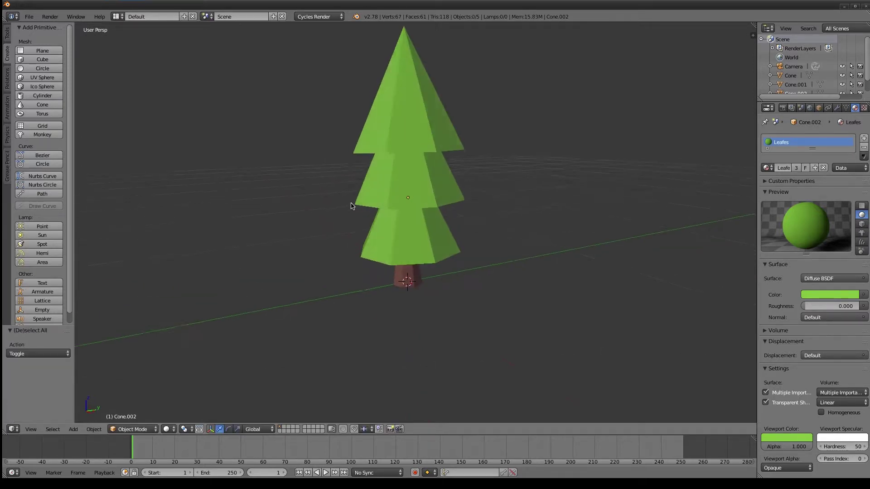
pyautogui.moveTo(349, 200)
pyautogui.mouseDown(button='middle')
pyautogui.moveTo(398, 225)
pyautogui.moveTo(345, 245)
pyautogui.moveTo(443, 230)
pyautogui.moveTo(360, 240)
pyautogui.mouseUp(button='middle')
pyautogui.scroll(-4, 398, 226)
pyautogui.scroll(4, 360, 240)
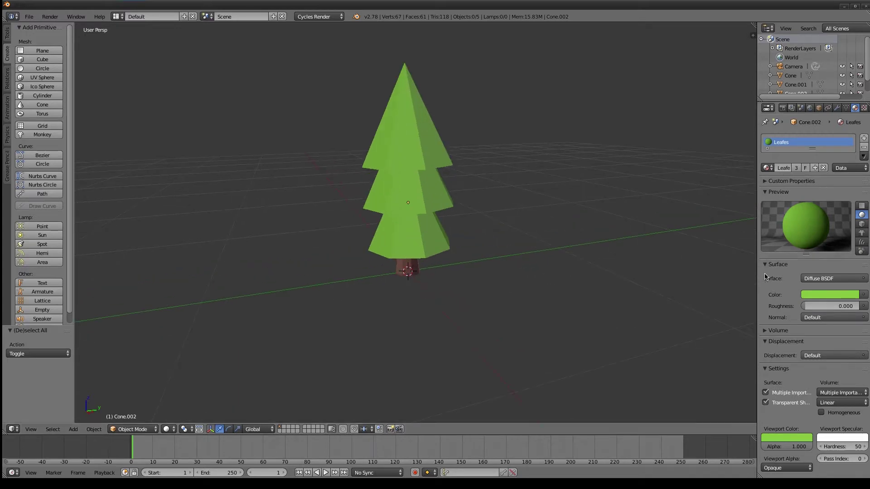
# - Darken the Leafes viewport colour and set its specular hardness to 100
pyautogui.click(781, 438)
pyautogui.moveTo(804, 336)
pyautogui.mouseDown()
pyautogui.moveTo(804, 364)
pyautogui.moveTo(804, 343)
pyautogui.mouseUp()
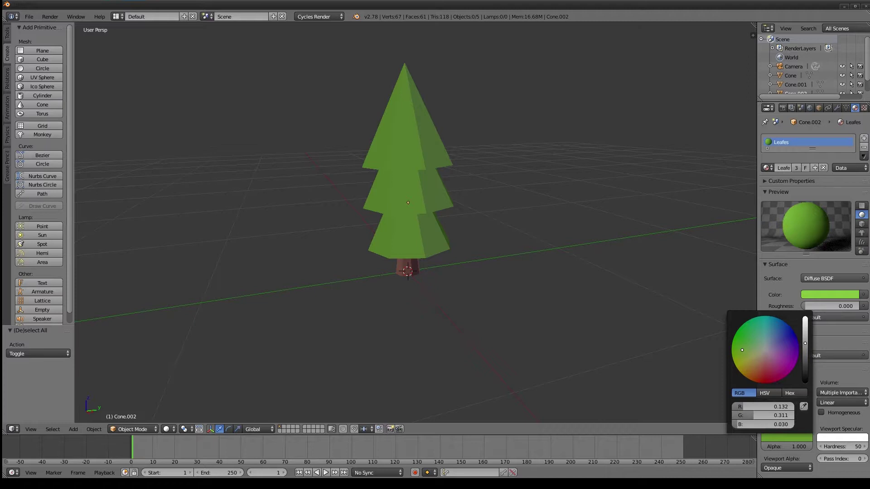
pyautogui.moveTo(426, 290); pyautogui.dragTo(444, 291, button='middle')
pyautogui.click(850, 446)
pyautogui.write('1')
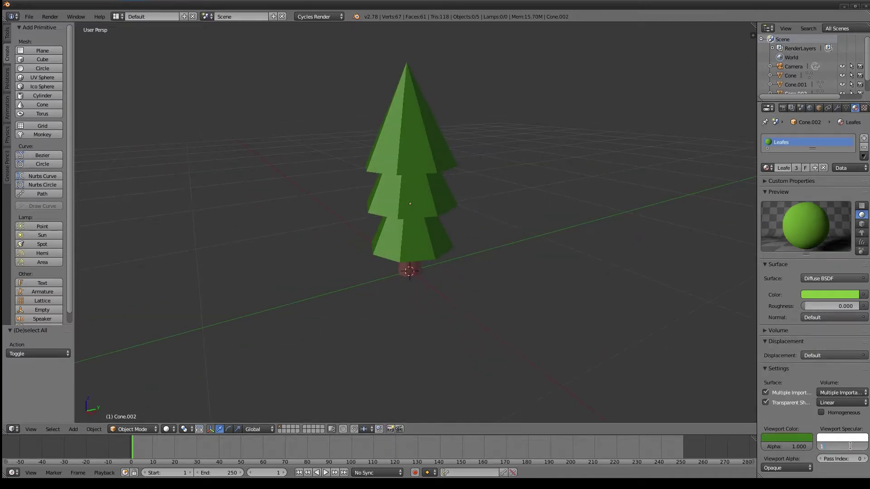
pyautogui.write('0')
pyautogui.press('Return')
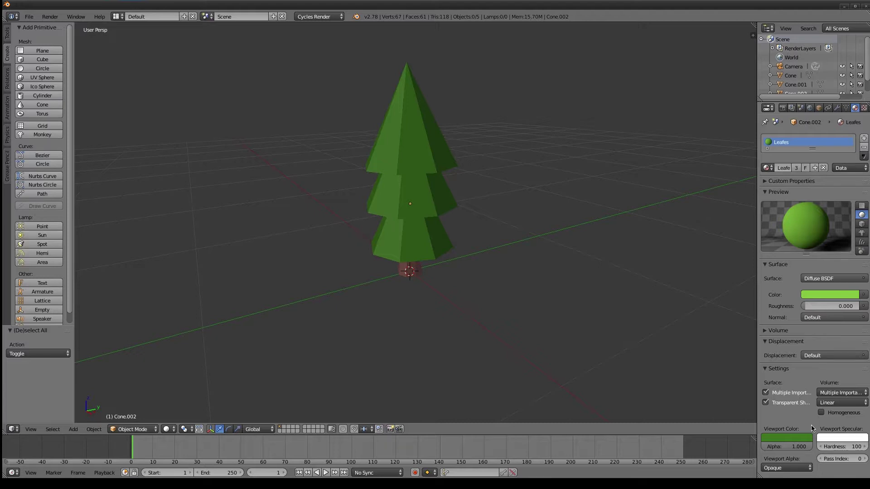
# - Inspect the tiered tree from lower and higher angles, then select the top cone tier
pyautogui.scroll(-5, 487, 243)
pyautogui.moveTo(487, 243); pyautogui.dragTo(483, 233, button='middle')
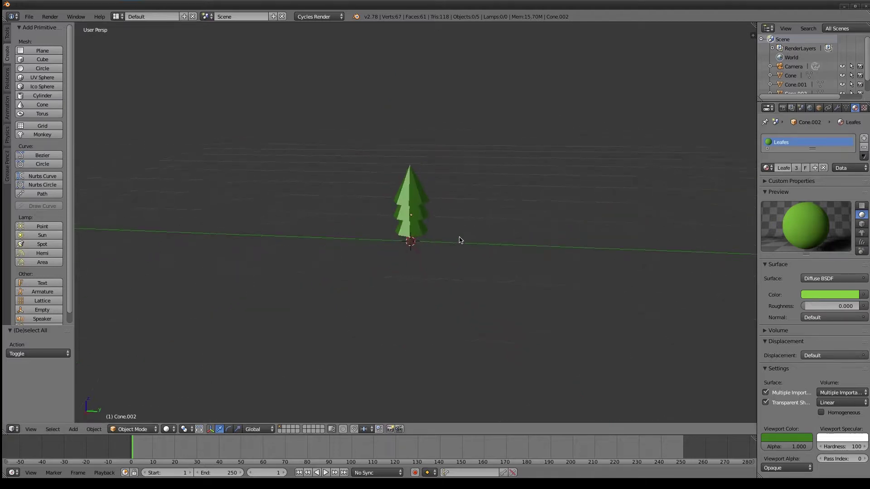
pyautogui.scroll(4, 483, 234)
pyautogui.scroll(1, 480, 227)
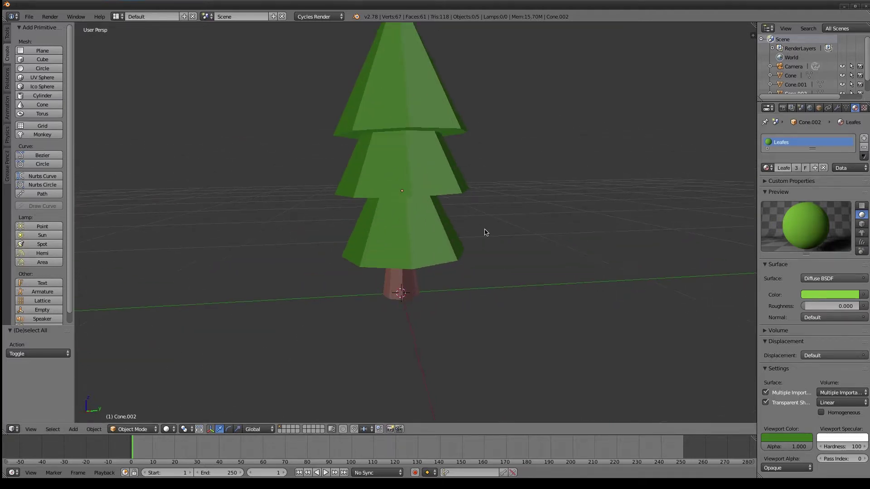
pyautogui.moveTo(501, 248)
pyautogui.mouseDown(button='middle')
pyautogui.moveTo(483, 260)
pyautogui.moveTo(499, 264)
pyautogui.mouseUp(button='middle')
pyautogui.scroll(-1, 489, 245)
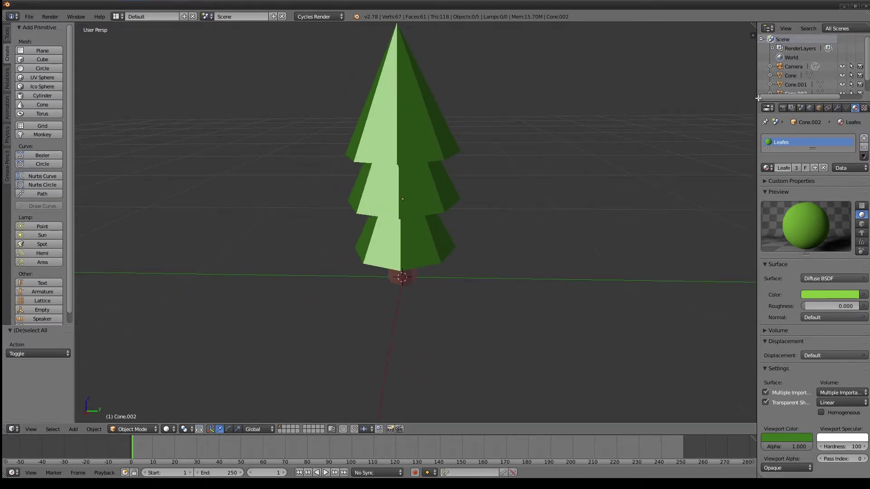
pyautogui.click(790, 75)
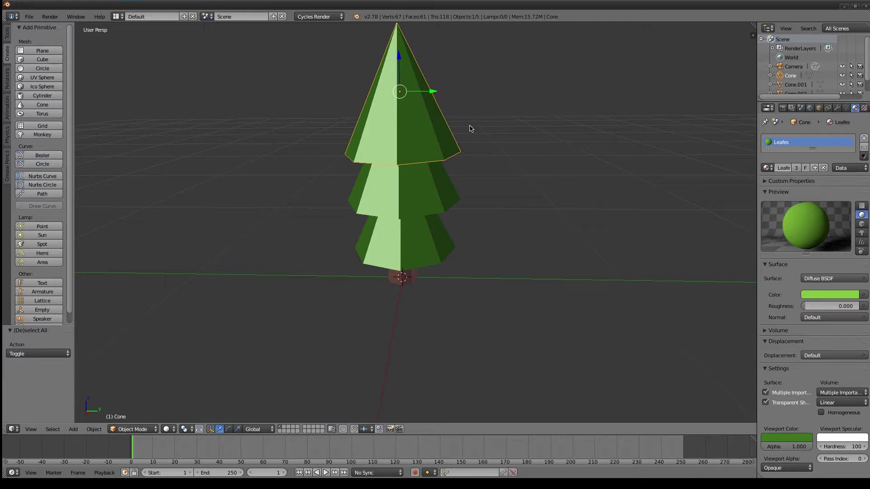
# - Twist the top cone tier slightly and shift it a little along Y
pyautogui.press('r')
pyautogui.click(501, 136)
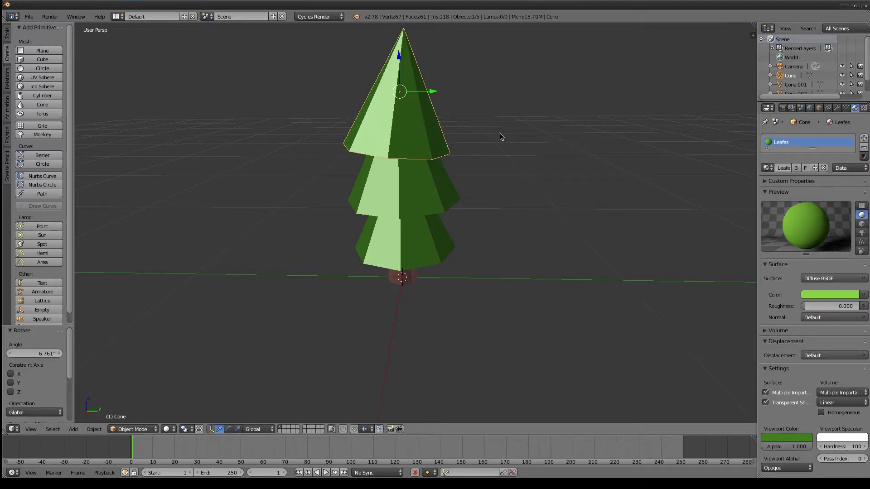
pyautogui.press('g')
pyautogui.press('y')
pyautogui.click(439, 97)
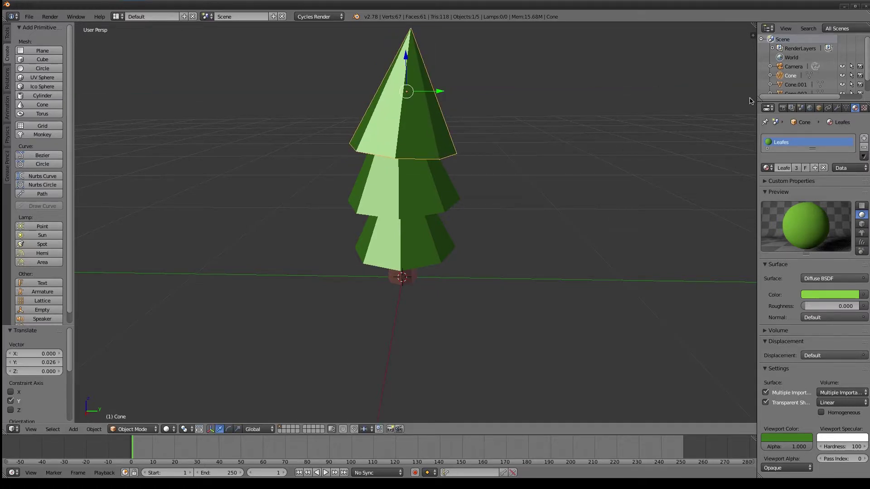
# - Rotate the bottom cone tier slightly and raise it a bit on Z
pyautogui.click(794, 93)
pyautogui.press('r')
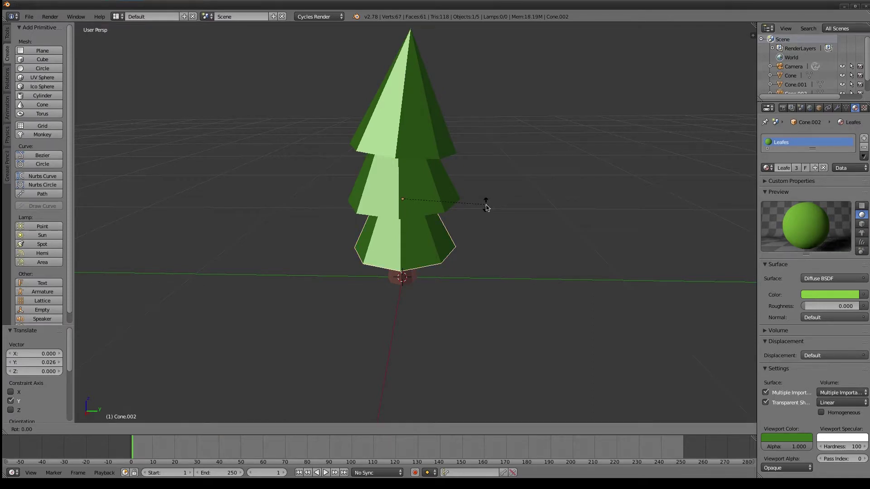
pyautogui.click(486, 206)
pyautogui.press('g')
pyautogui.press('z')
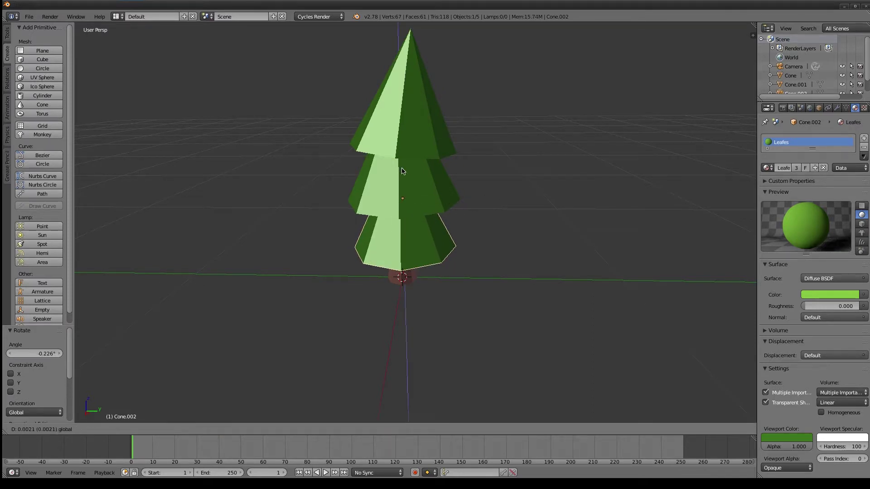
pyautogui.click(402, 165)
# - Twist the middle tier about 2.4°, nudge it slightly, then enter Edit Mode
pyautogui.rightClick(481, 193)
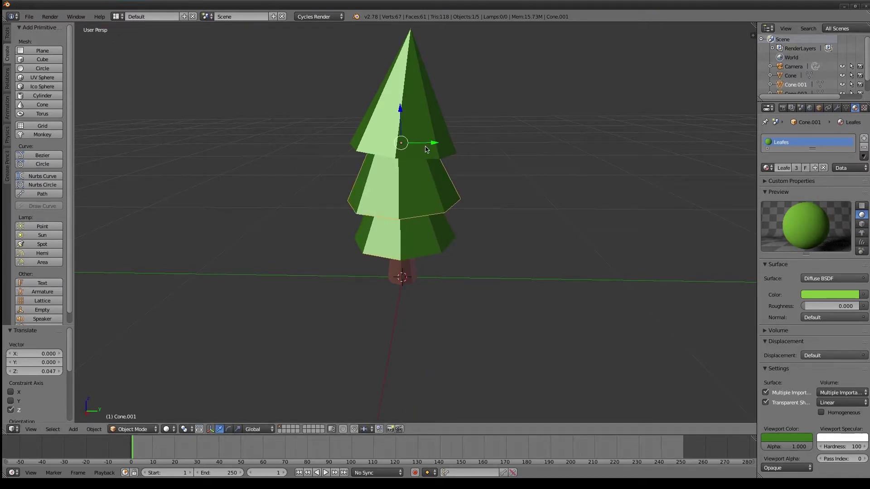
pyautogui.press('r')
pyautogui.click(489, 175)
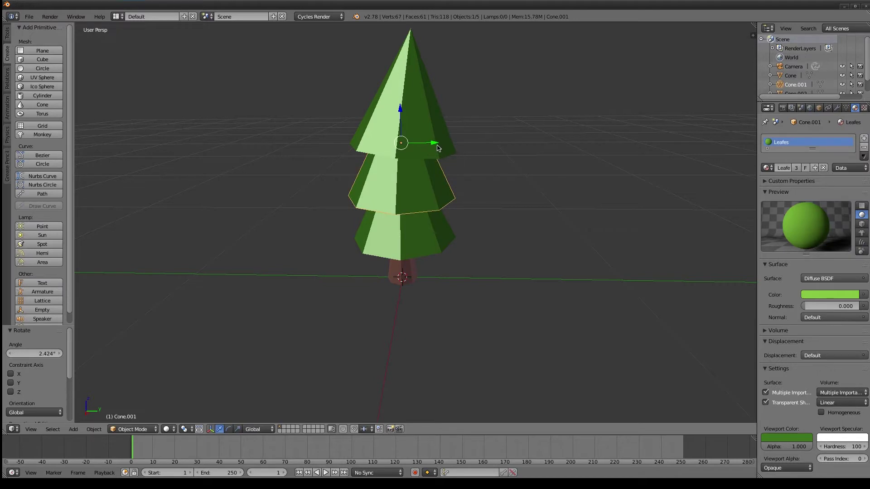
pyautogui.moveTo(433, 144); pyautogui.dragTo(440, 148)
pyautogui.click(440, 148)
pyautogui.moveTo(474, 200); pyautogui.dragTo(478, 199, button='middle')
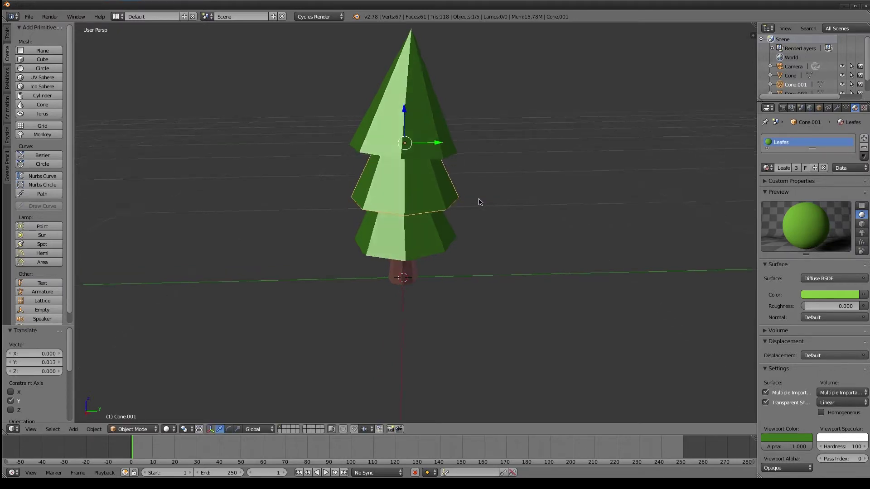
pyautogui.press('a')
pyautogui.scroll(-1, 472, 189)
pyautogui.press('Tab')
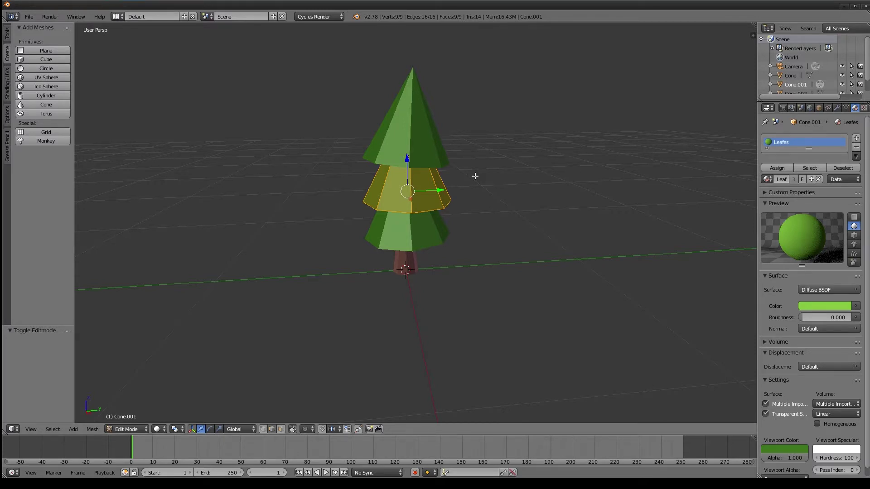
# - Switch to the top cone tier in Edit Mode with nothing selected, viewed side-on
pyautogui.press('Tab')
pyautogui.moveTo(398, 170); pyautogui.dragTo(424, 171, button='middle')
pyautogui.rightClick(404, 170)
pyautogui.press('Tab')
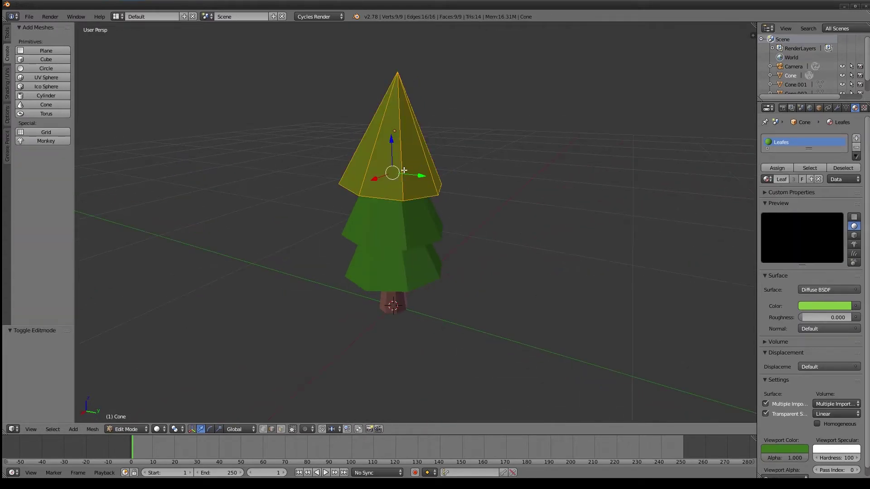
pyautogui.press('a')
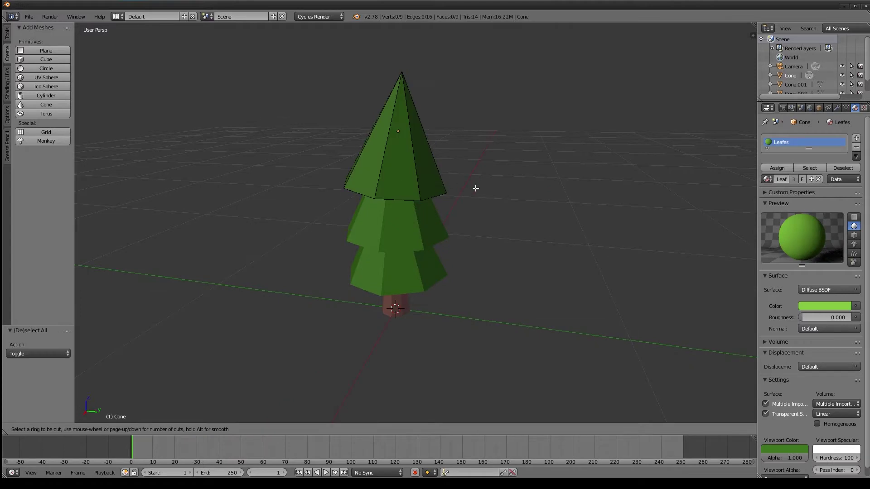
pyautogui.moveTo(422, 183)
pyautogui.mouseDown(button='middle')
pyautogui.moveTo(460, 195)
pyautogui.moveTo(429, 191)
pyautogui.mouseUp(button='middle')
pyautogui.scroll(2, 430, 191)
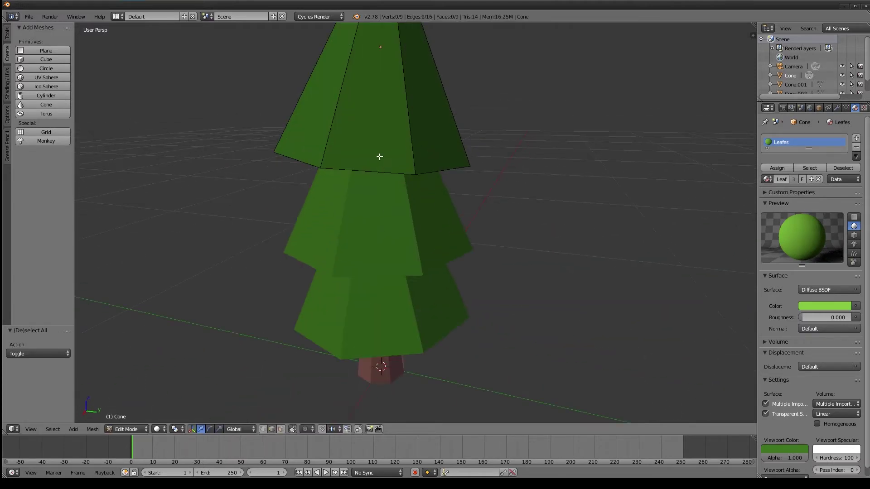
pyautogui.scroll(-2, 379, 156)
pyautogui.scroll(-1, 408, 233)
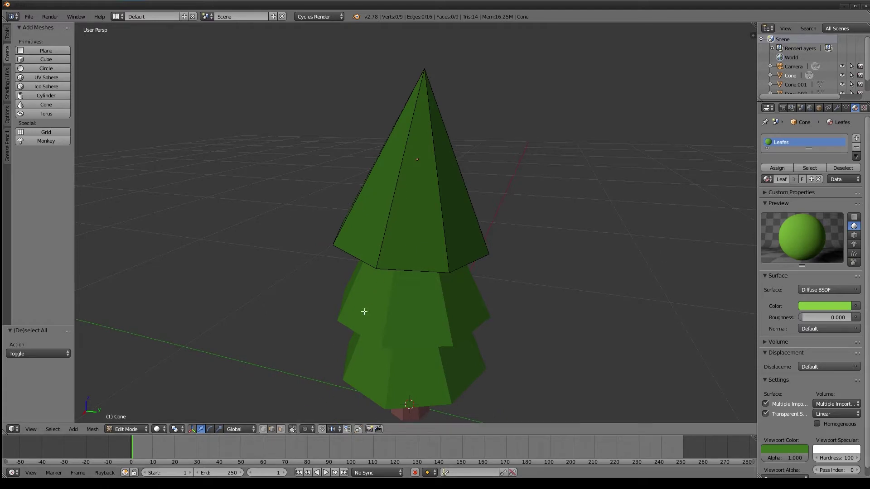
pyautogui.moveTo(448, 297)
pyautogui.mouseDown(button='middle')
pyautogui.moveTo(416, 291)
pyautogui.moveTo(413, 195)
pyautogui.mouseUp(button='middle')
# - Extrude the top tier's bottom edge loop into a rim widened to 1.105
pyautogui.keyDown('alt'); pyautogui.rightClick(487, 198); pyautogui.keyUp('alt')
pyautogui.moveTo(487, 198); pyautogui.dragTo(486, 227, button='middle')
pyautogui.press('e')
pyautogui.click(487, 231)
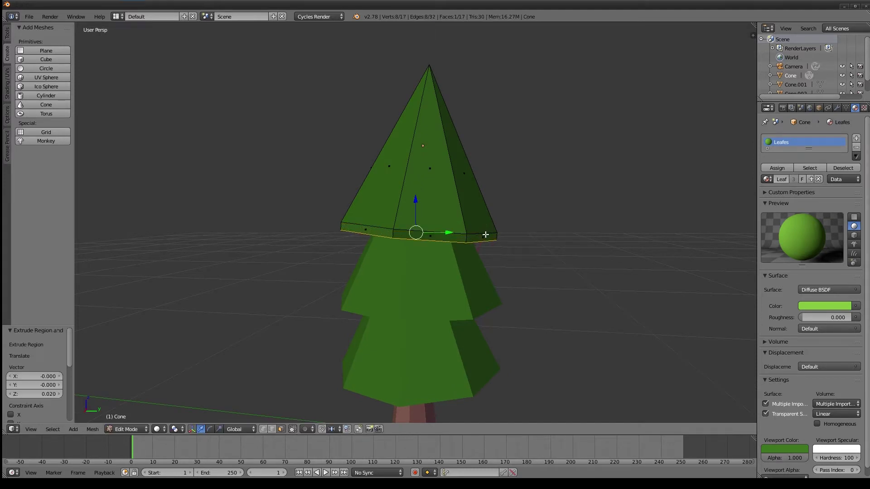
pyautogui.press('s')
pyautogui.click(491, 234)
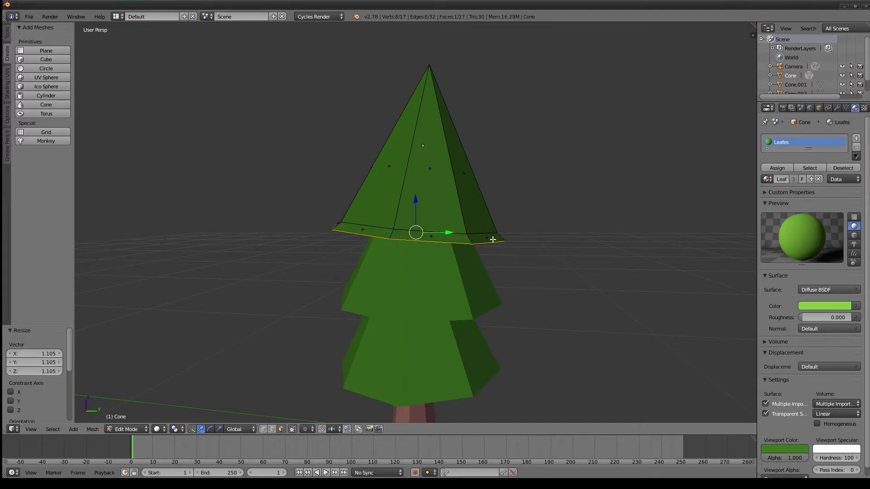
pyautogui.press('Tab')
# - Enter Edit Mode on the middle and bottom tiers in turn, then return to Object Mode
pyautogui.rightClick(499, 264)
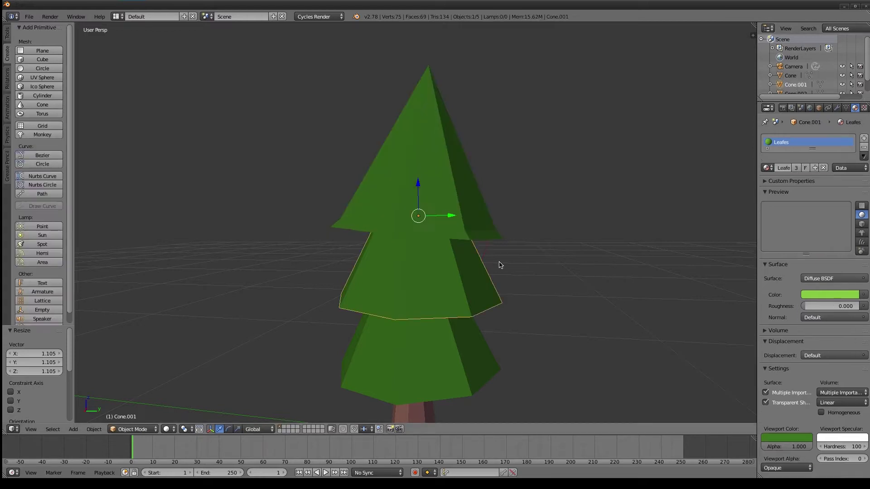
pyautogui.moveTo(499, 264); pyautogui.dragTo(491, 294, button='middle')
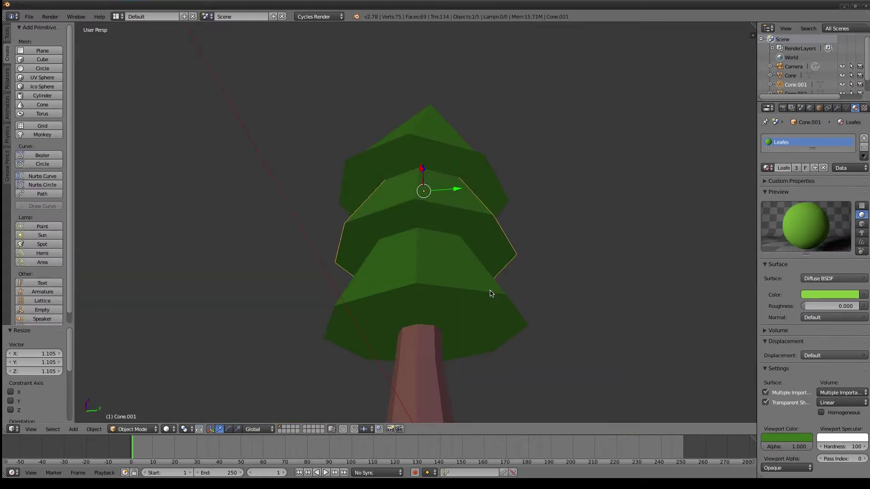
pyautogui.press('Tab')
pyautogui.moveTo(461, 253)
pyautogui.mouseDown(button='middle')
pyautogui.moveTo(518, 350)
pyautogui.moveTo(528, 287)
pyautogui.moveTo(744, 139)
pyautogui.mouseUp(button='middle')
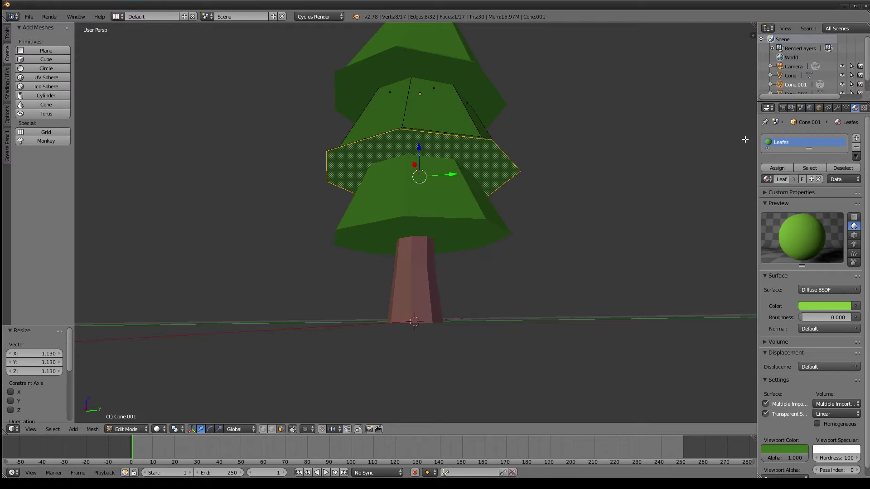
pyautogui.click(803, 92)
pyautogui.moveTo(540, 287); pyautogui.dragTo(235, 463, button='middle')
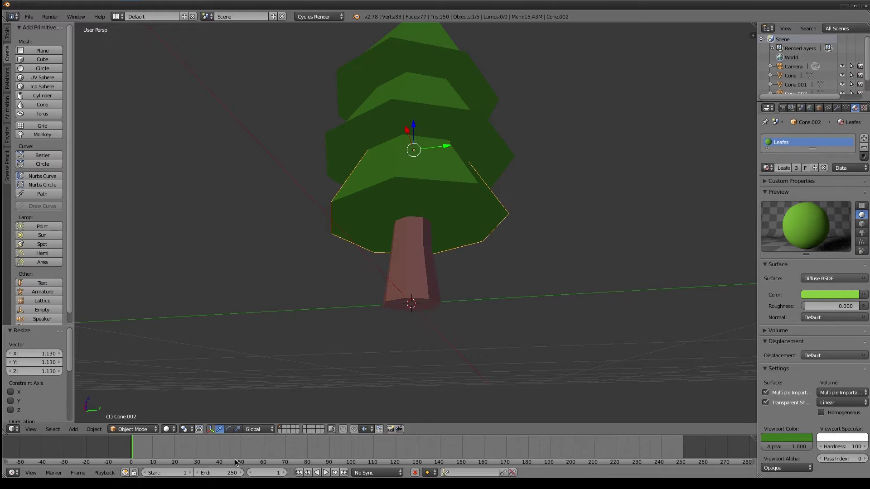
pyautogui.press('Tab')
pyautogui.moveTo(481, 229); pyautogui.dragTo(487, 267, button='middle')
pyautogui.press('a')
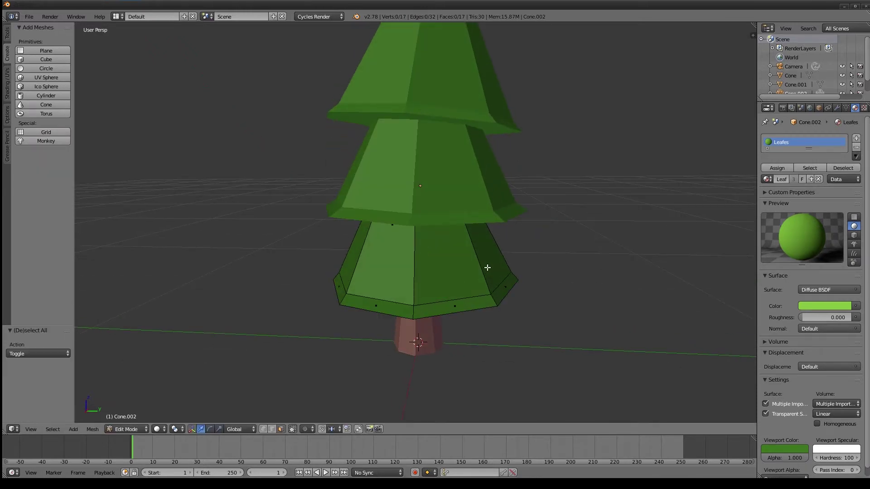
pyautogui.press('Tab')
pyautogui.scroll(-5, 518, 280)
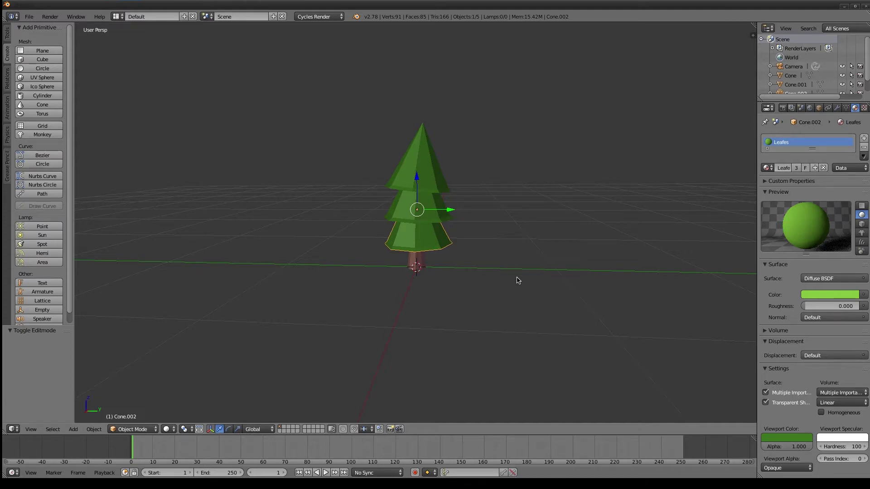
# - Deselect the tree and orbit and zoom the view around it
pyautogui.press('a')
pyautogui.moveTo(518, 280); pyautogui.dragTo(494, 270, button='middle')
pyautogui.scroll(-3, 493, 270)
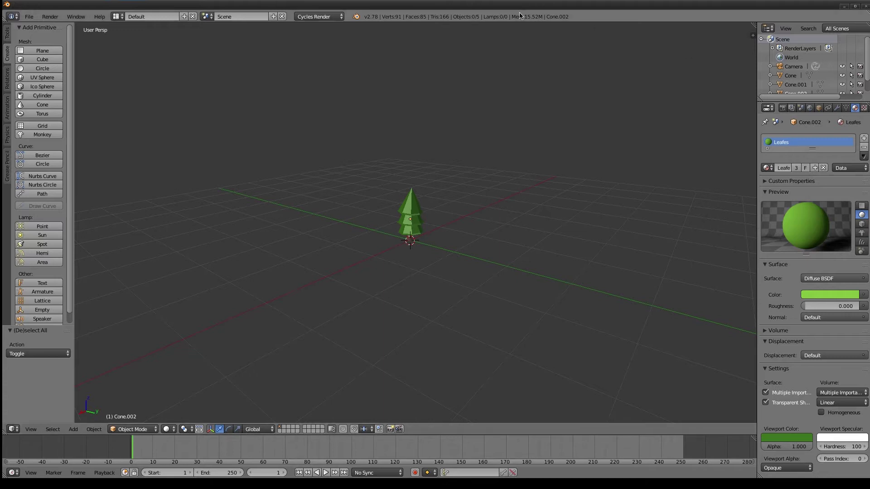
pyautogui.moveTo(503, 291); pyautogui.dragTo(493, 290, button='middle')
pyautogui.scroll(8, 490, 278)
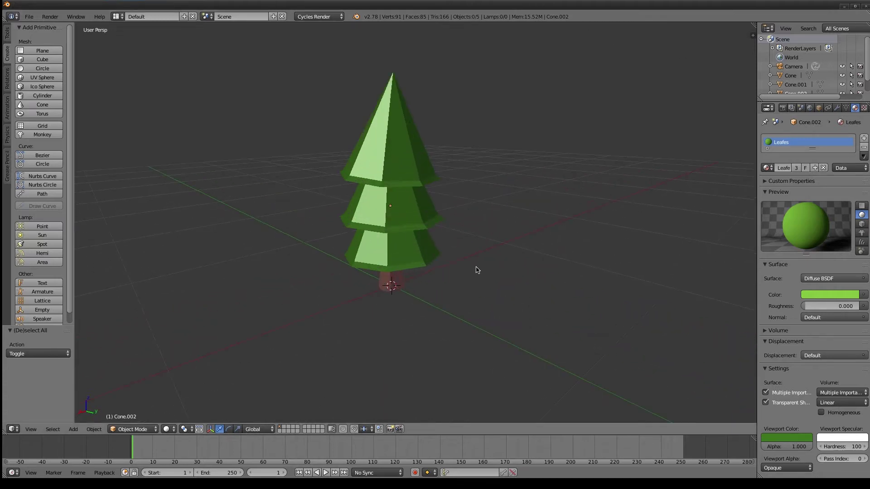
pyautogui.moveTo(464, 259)
pyautogui.mouseDown(button='middle')
pyautogui.moveTo(451, 270)
pyautogui.moveTo(460, 284)
pyautogui.mouseUp(button='middle')
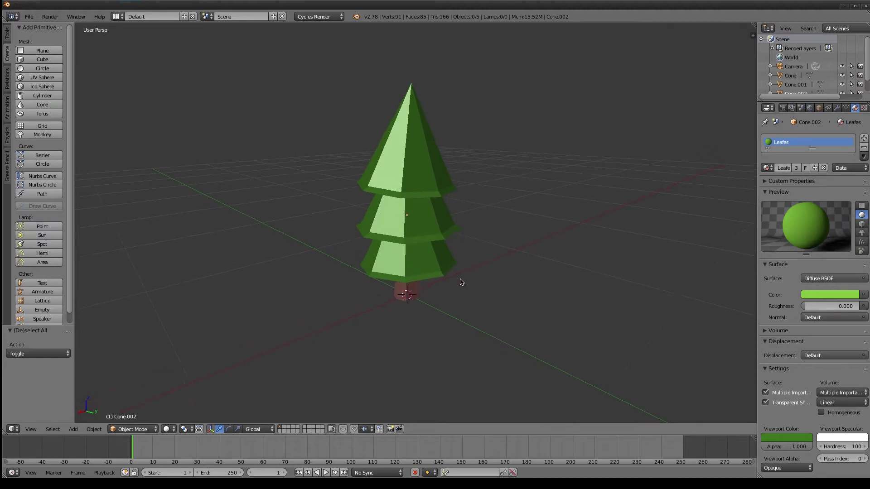
# - Select the camera and add a plane at the origin beneath the tree
pyautogui.click(794, 66)
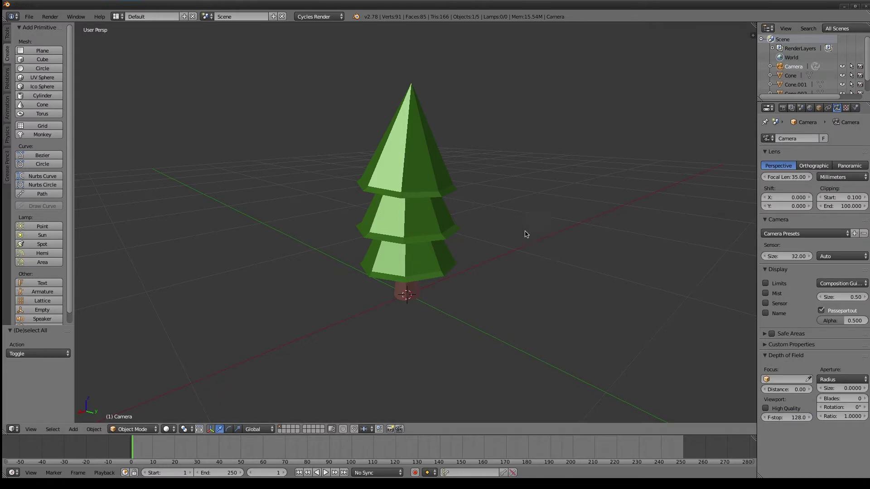
pyautogui.scroll(-5, 526, 238)
pyautogui.scroll(-1, 36, 173)
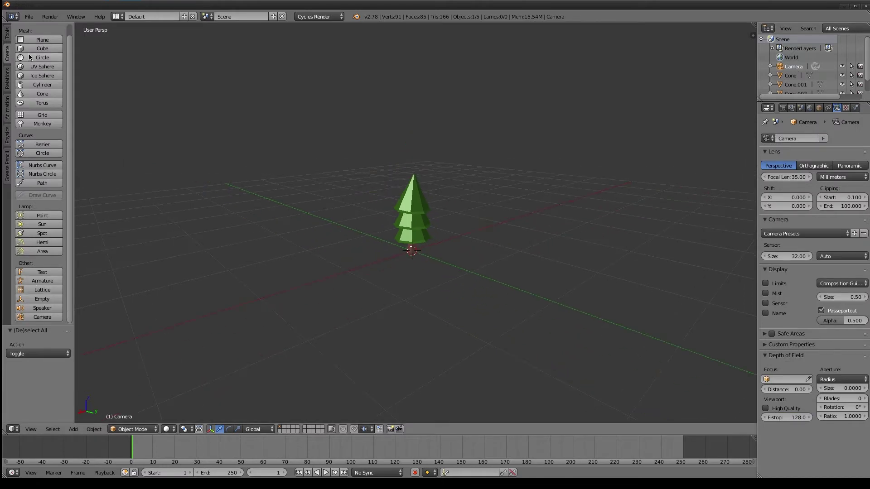
pyautogui.click(42, 40)
pyautogui.scroll(-2, 452, 252)
# - Scale the plane up into a floor and give it a new material
pyautogui.press('s')
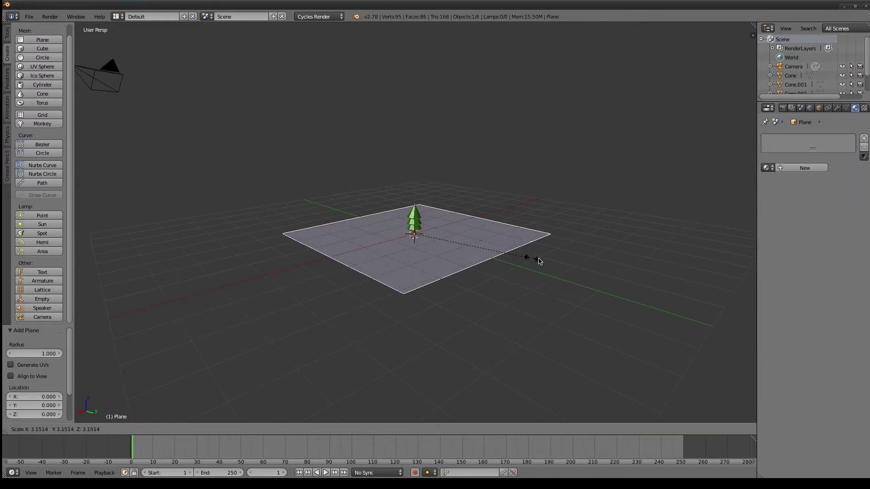
pyautogui.click(674, 272)
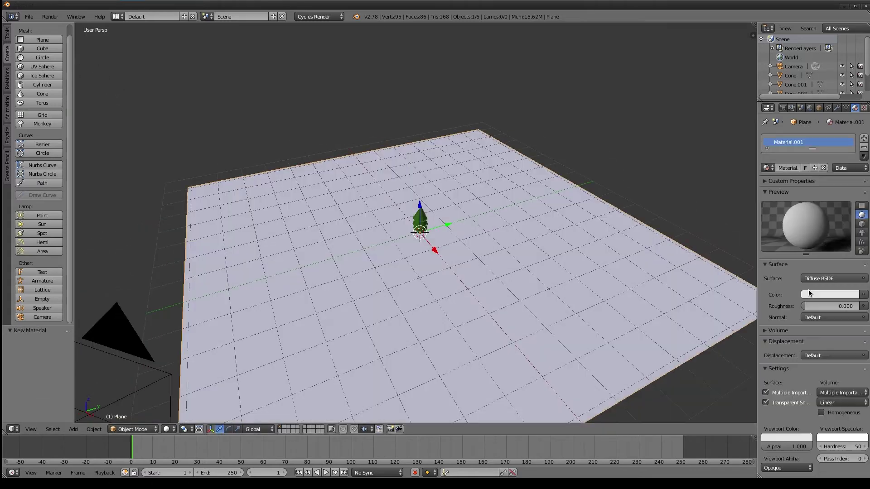
pyautogui.click(753, 355)
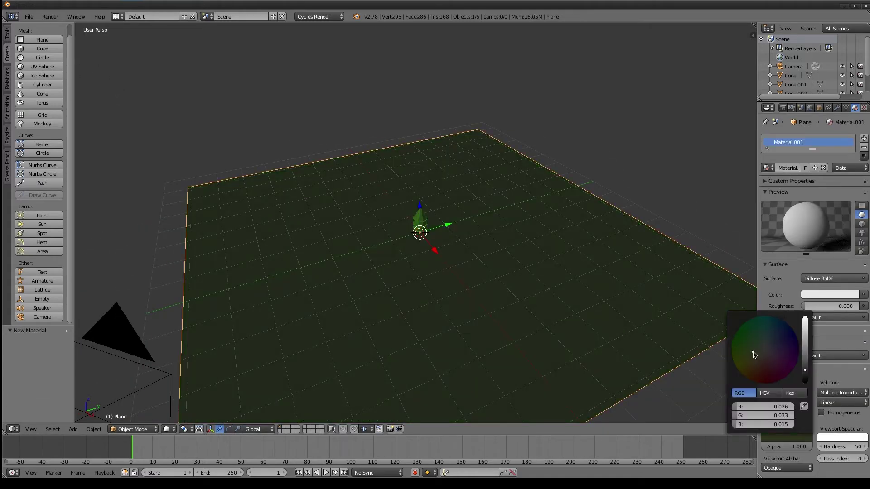
# - Add a sun lamp, rotate it and move it along Y
pyautogui.click(42, 224)
pyautogui.press('r')
pyautogui.press('g')
pyautogui.press('x')
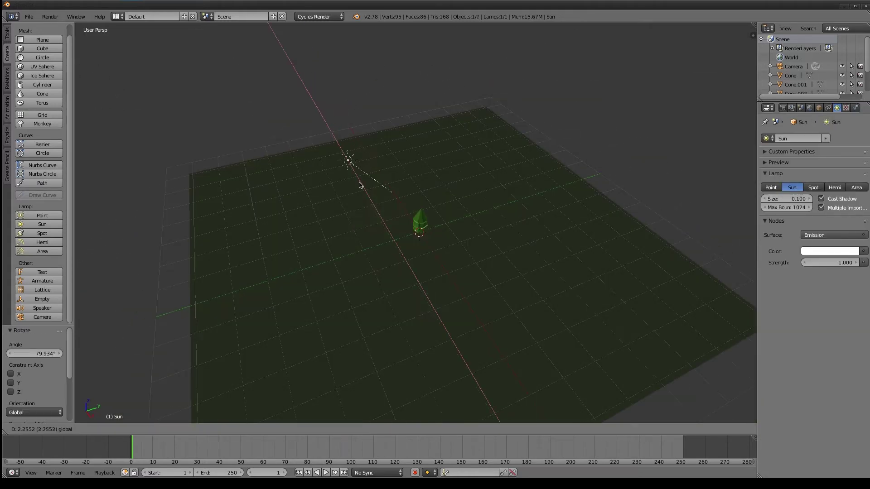
pyautogui.press('y')
pyautogui.click(362, 186)
pyautogui.moveTo(395, 233)
pyautogui.mouseDown(button='middle')
pyautogui.moveTo(456, 229)
pyautogui.moveTo(447, 243)
pyautogui.moveTo(544, 203)
pyautogui.mouseUp(button='middle')
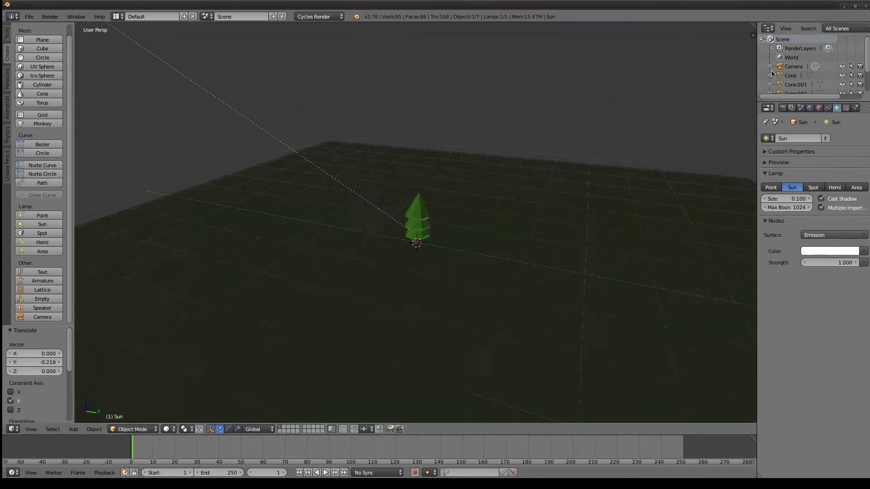
# - Reframe the camera with Z rotations and a move, then render with F12
pyautogui.click(771, 71)
pyautogui.press('KP_0')
pyautogui.press('r')
pyautogui.press('z')
pyautogui.click(588, 247)
pyautogui.press('g')
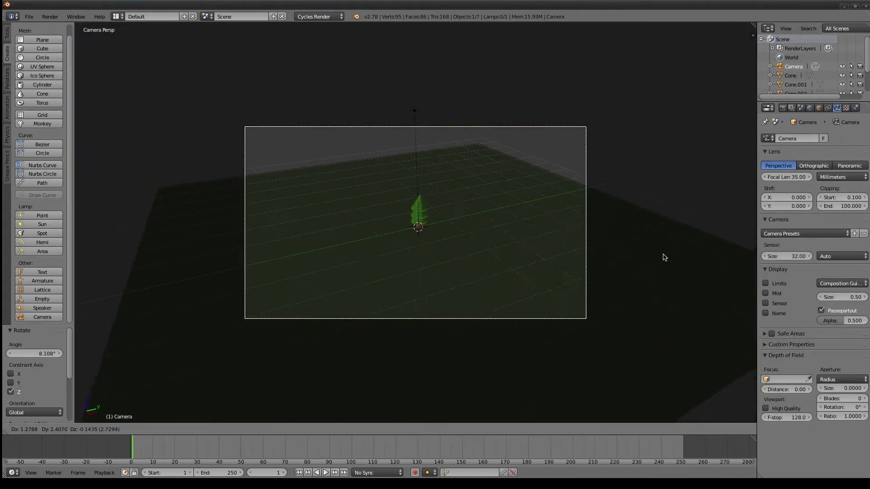
pyautogui.click(491, 208)
pyautogui.press('r')
pyautogui.press('z')
pyautogui.click(535, 209)
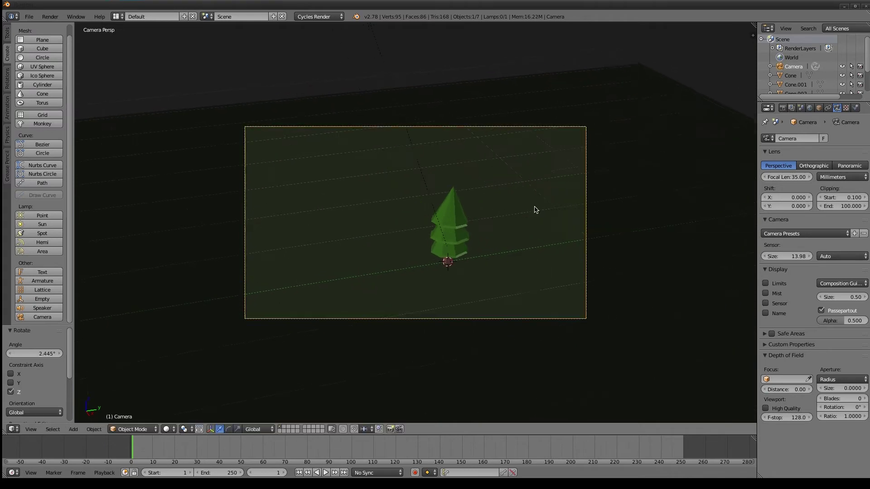
pyautogui.moveTo(535, 209); pyautogui.dragTo(430, 237, button='middle')
pyautogui.press('F12')
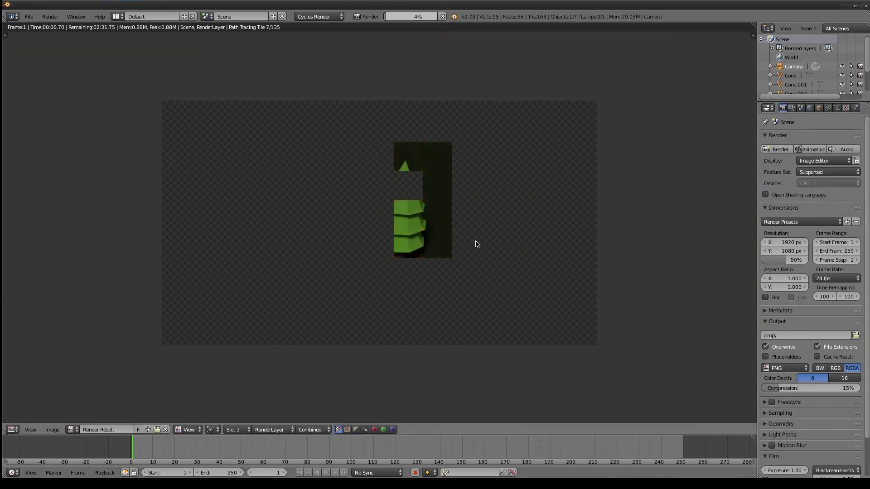
# - Stop the render and shrink the lowest tier's bottom face to 0.918 in Edit Mode
pyautogui.press('Escape')
pyautogui.rightClick(461, 335)
pyautogui.press('Tab')
pyautogui.rightClick(468, 343)
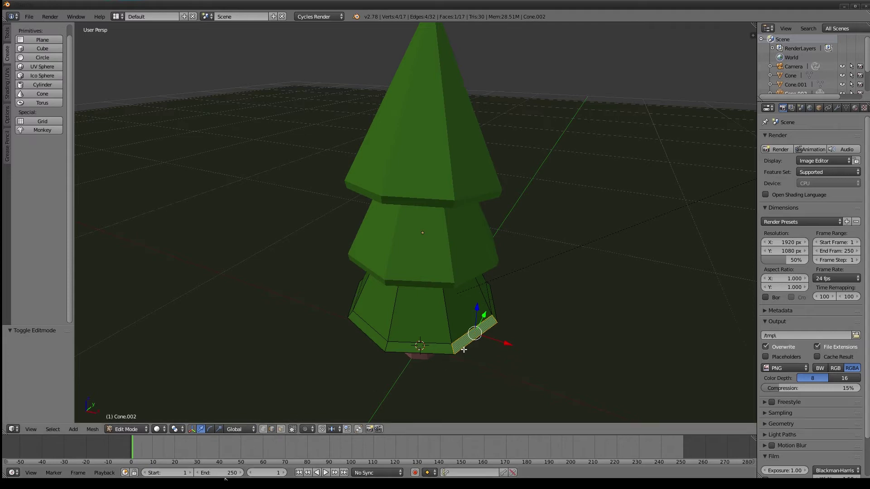
pyautogui.rightClick(464, 348)
pyautogui.press('s')
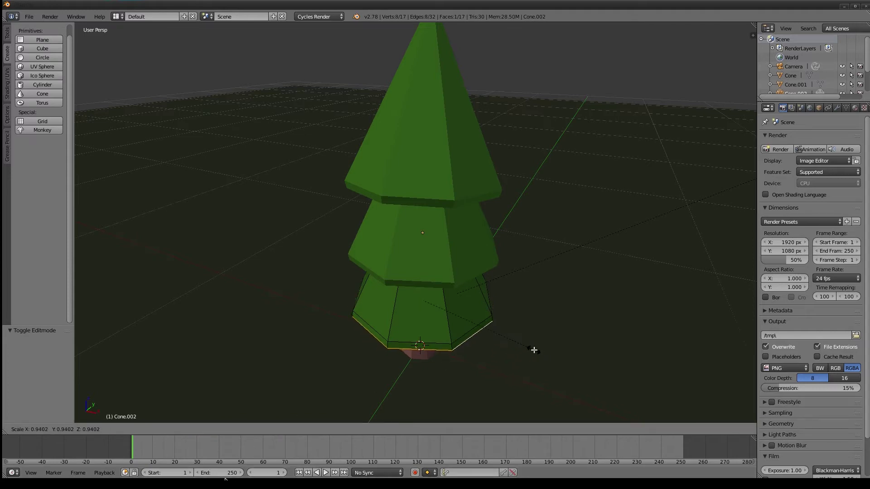
pyautogui.click(531, 349)
# - Deselect the mesh and inspect the tree from ground level and higher angles
pyautogui.moveTo(531, 349)
pyautogui.mouseDown(button='middle')
pyautogui.moveTo(520, 318)
pyautogui.moveTo(505, 317)
pyautogui.moveTo(518, 345)
pyautogui.mouseUp(button='middle')
pyautogui.scroll(-5, 518, 345)
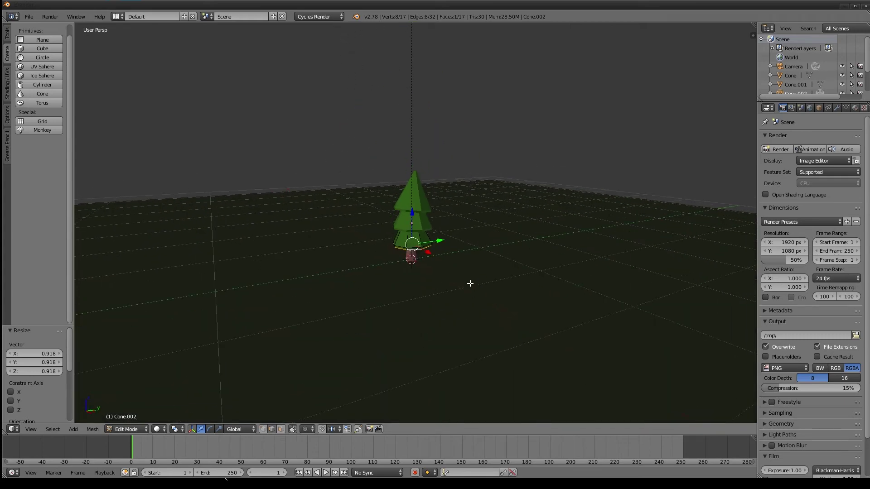
pyautogui.moveTo(470, 284)
pyautogui.mouseDown(button='middle')
pyautogui.moveTo(466, 292)
pyautogui.moveTo(467, 261)
pyautogui.mouseUp(button='middle')
pyautogui.scroll(5, 473, 290)
pyautogui.press('a')
pyautogui.scroll(-4, 524, 241)
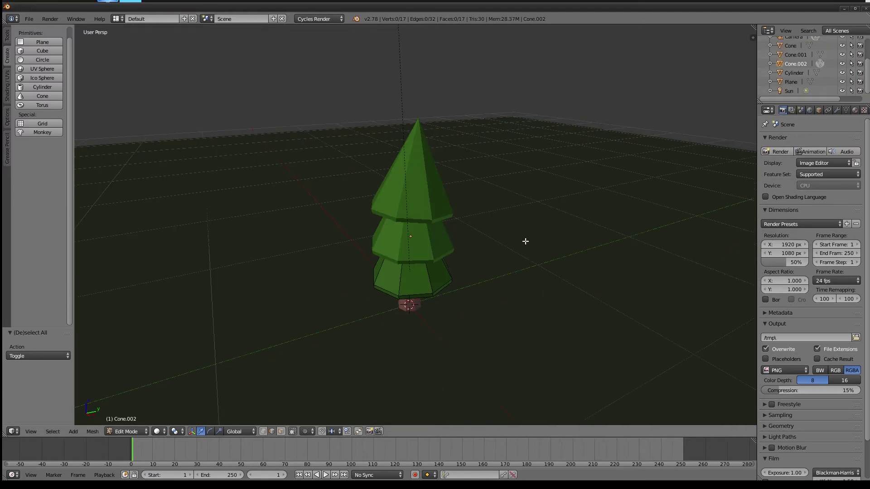
pyautogui.moveTo(524, 241)
pyautogui.mouseDown(button='middle')
pyautogui.moveTo(490, 239)
pyautogui.moveTo(528, 226)
pyautogui.mouseUp(button='middle')
pyautogui.scroll(1, 471, 249)
pyautogui.scroll(2, 472, 248)
# - Leave Edit Mode on the tree mesh and select all objects in the scene
pyautogui.press('a')
pyautogui.press('Tab')
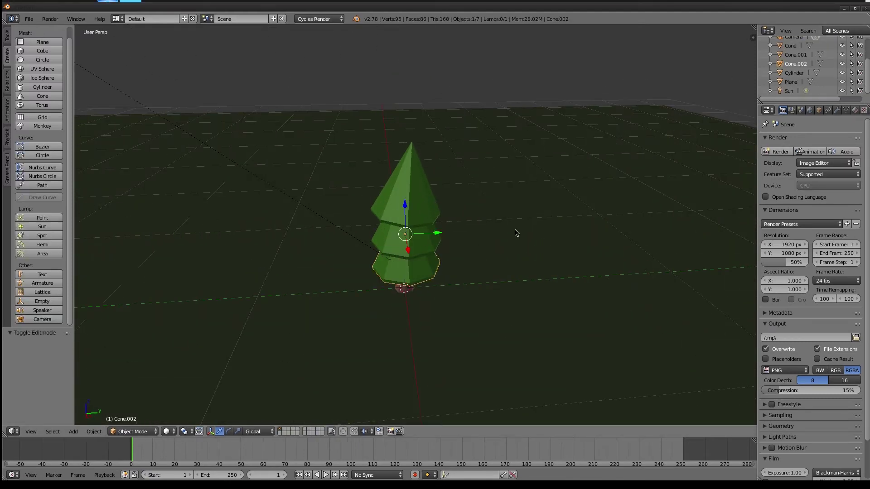
pyautogui.press('a')
pyautogui.press('a')
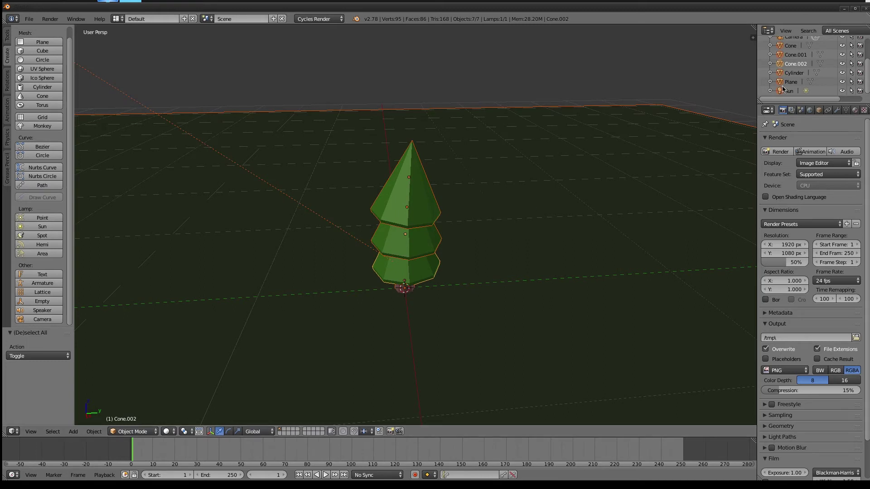
pyautogui.scroll(3, 797, 74)
# - Select the three cone tiers (Cone, Cone.001, Cone.002) and the trunk in the outliner
pyautogui.click(793, 80)
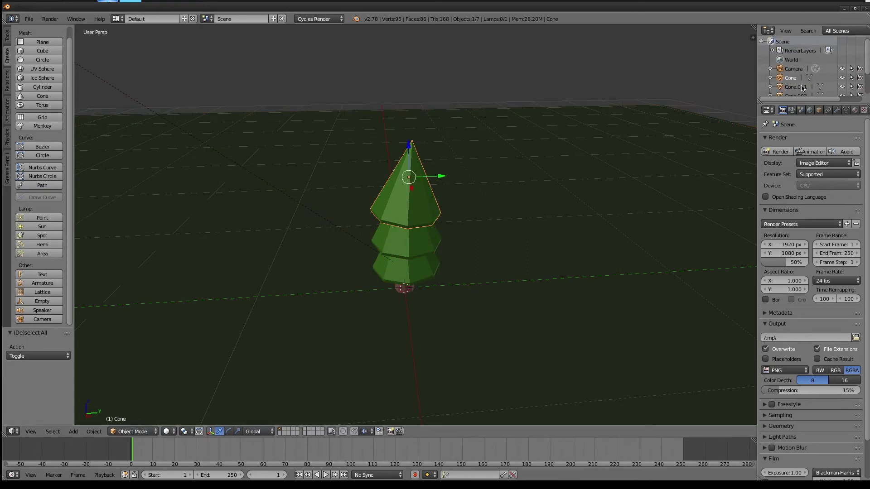
pyautogui.keyDown('ctrl'); pyautogui.click(797, 87); pyautogui.keyUp('ctrl')
pyautogui.scroll(-2, 797, 81)
pyautogui.scroll(-1, 797, 77)
pyautogui.keyDown('ctrl'); pyautogui.click(796, 66); pyautogui.keyUp('ctrl')
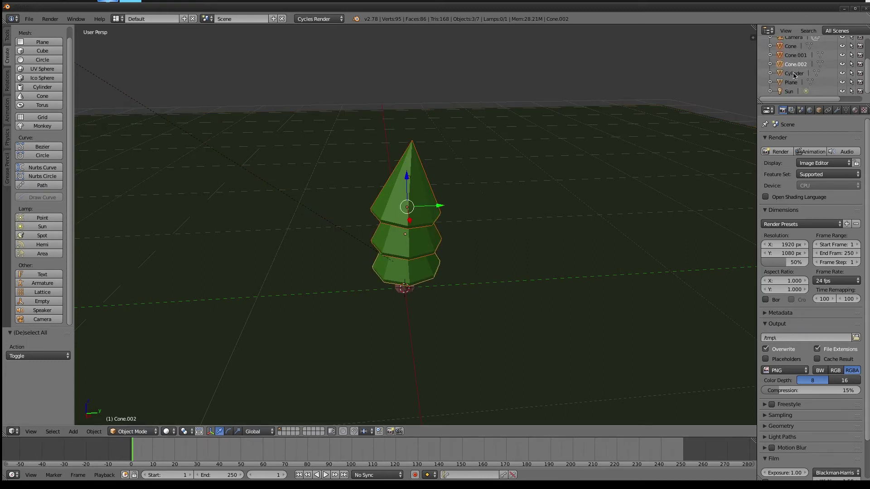
pyautogui.keyDown('ctrl'); pyautogui.click(794, 75); pyautogui.keyUp('ctrl')
# - Duplicate the tree, shift the copy along X beside the original, and render both trees
pyautogui.hotkey('shift', 'd')
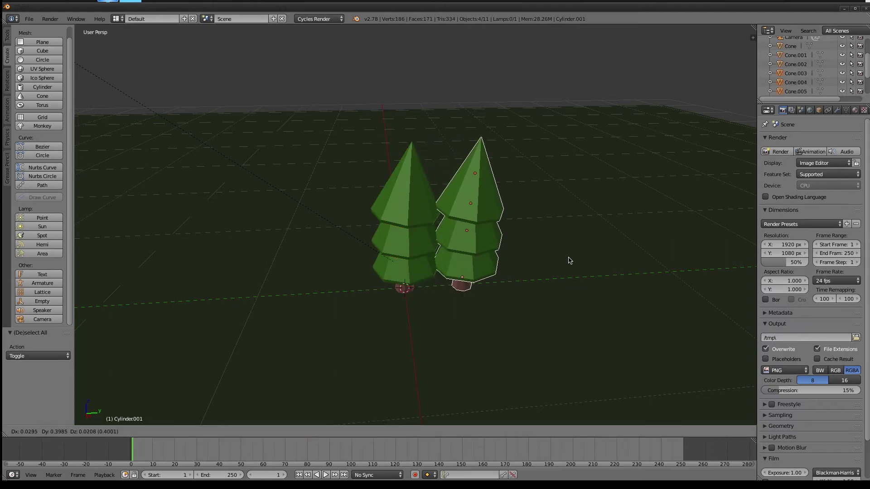
pyautogui.press('x')
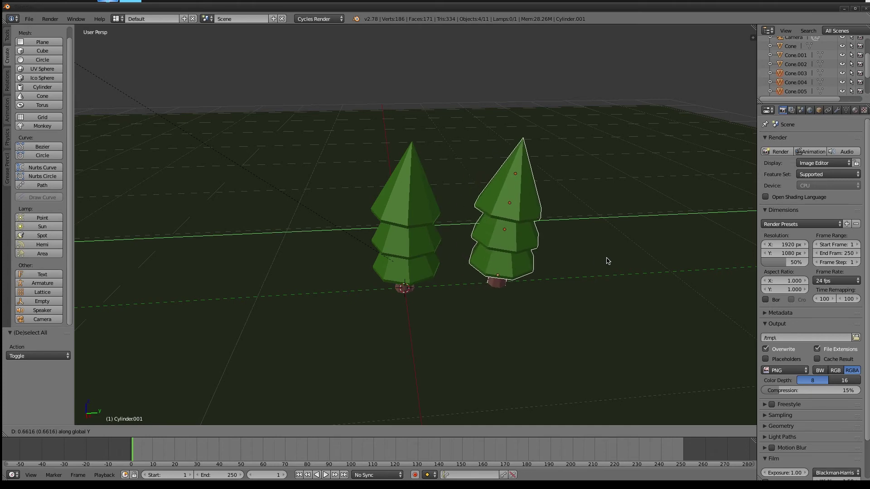
pyautogui.click(610, 262)
pyautogui.press('g')
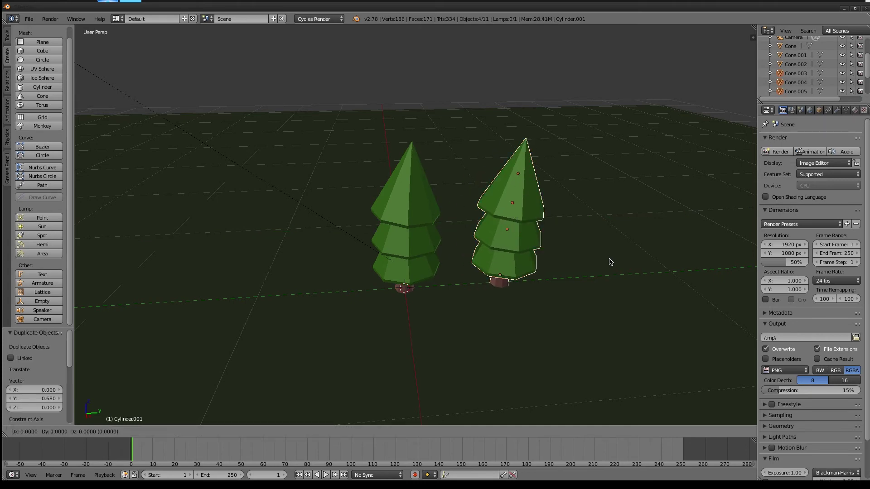
pyautogui.press('x')
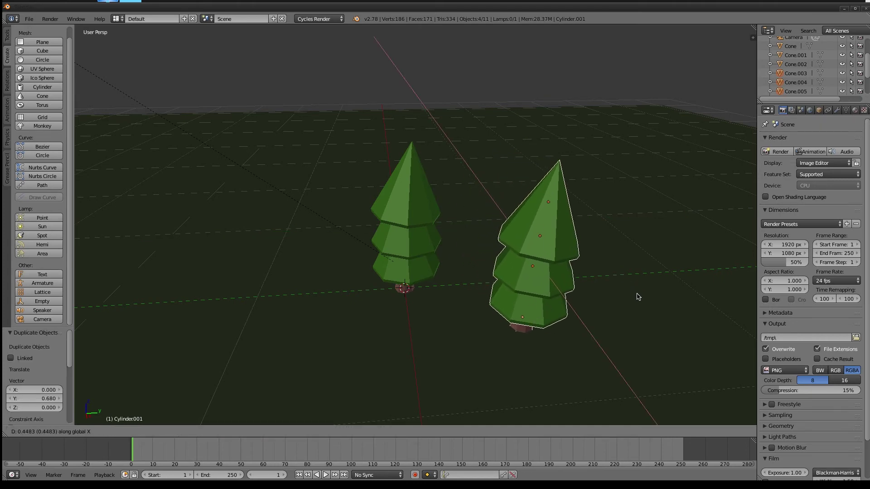
pyautogui.click(635, 293)
pyautogui.moveTo(580, 294); pyautogui.dragTo(486, 262, button='middle')
pyautogui.press('F12')
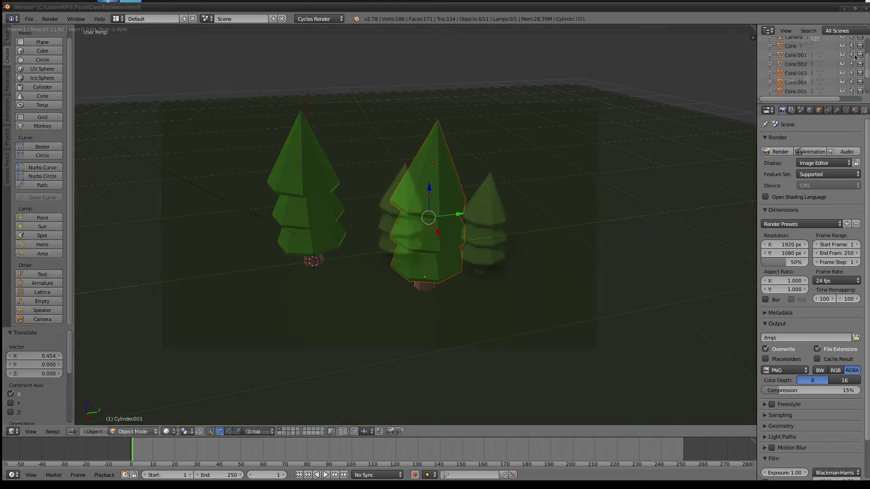